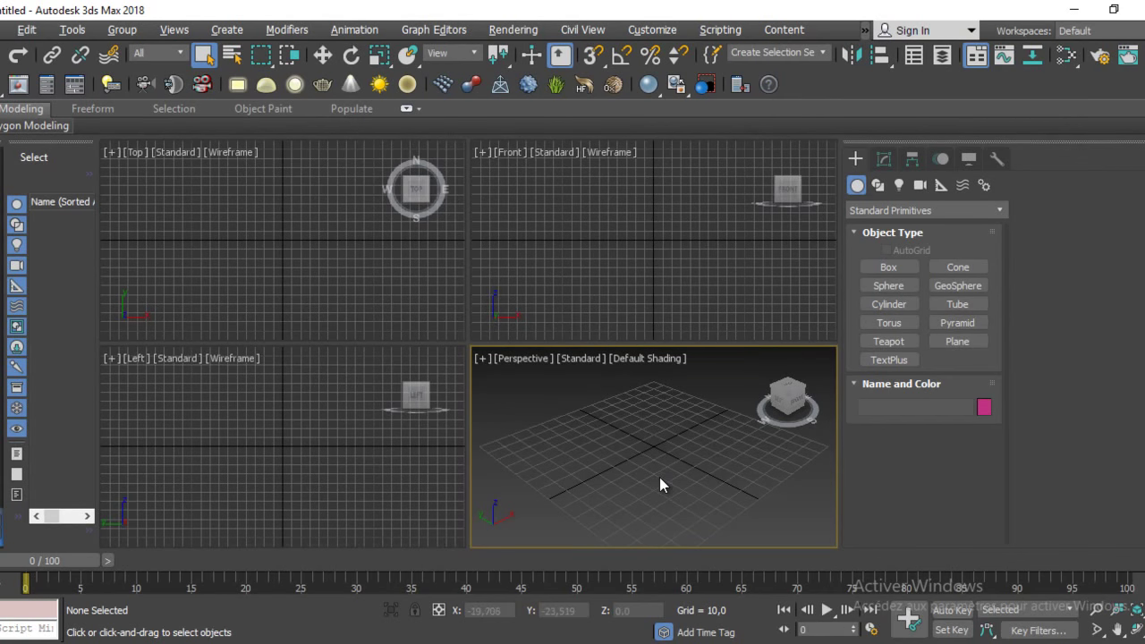
Step: Maximize a single Top wireframe viewport and set the Create panel to Splines shapes
{"action": "key", "text": "alt+w"}
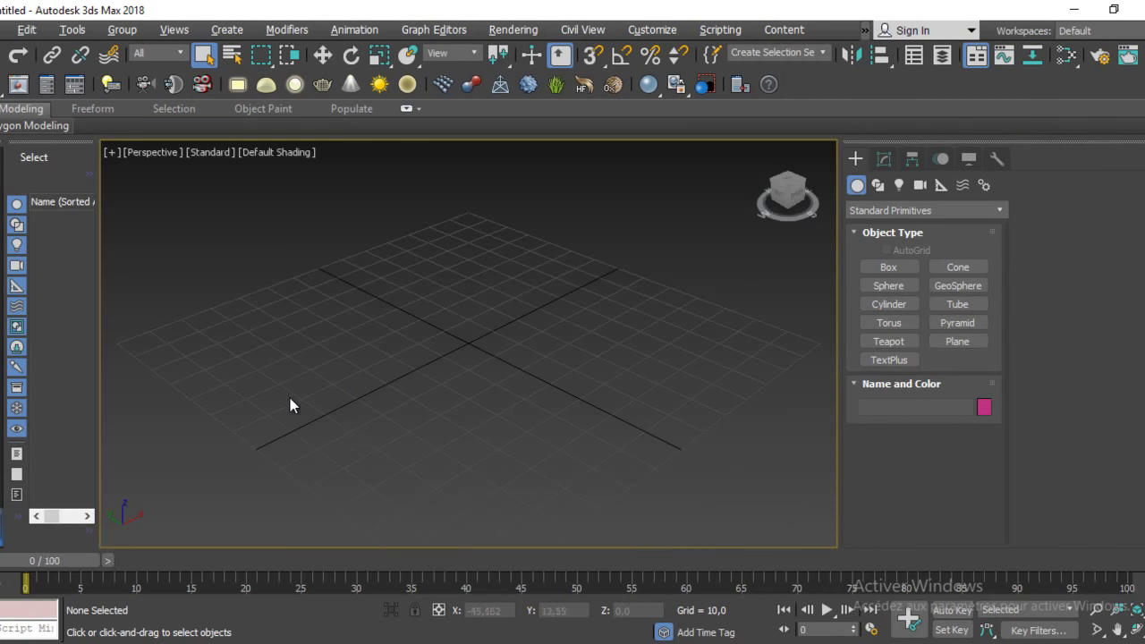
{"action": "key", "text": "t"}
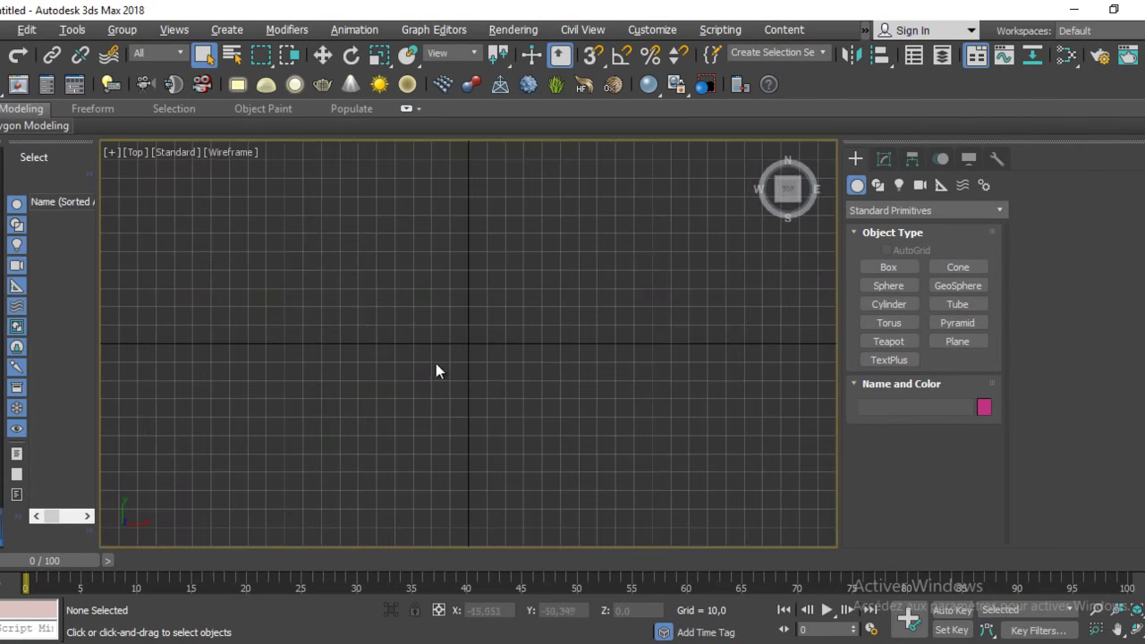
{"action": "left_click", "coordinate": [884, 159]}
{"action": "left_click", "coordinate": [855, 160]}
{"action": "left_click", "coordinate": [881, 212]}
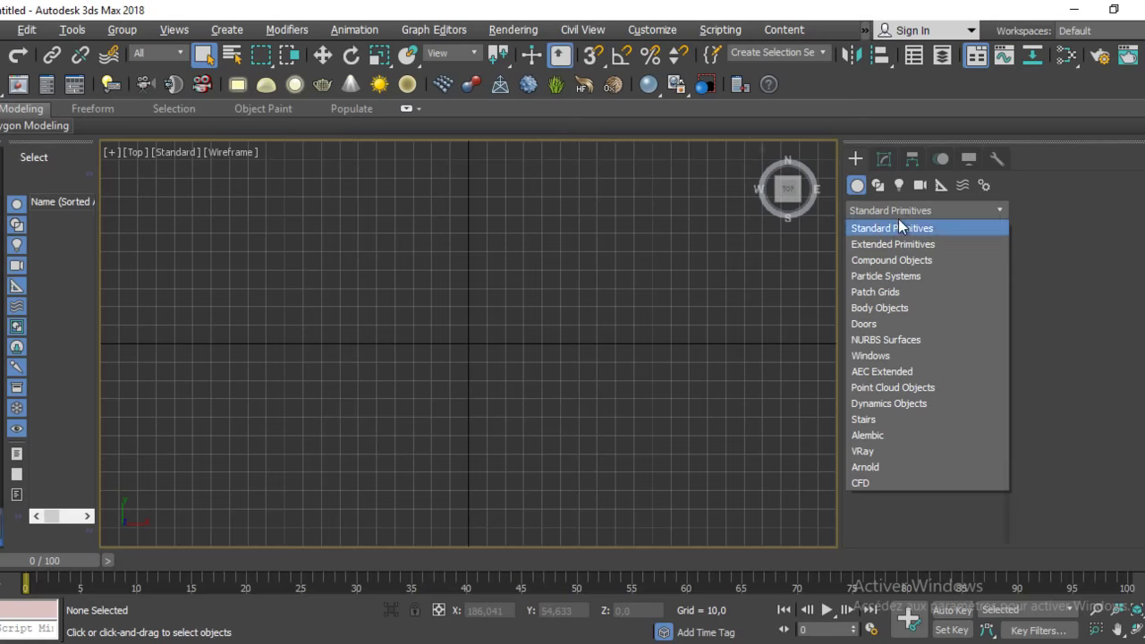
{"action": "left_click", "coordinate": [897, 229]}
{"action": "left_click", "coordinate": [879, 186]}
{"action": "left_click", "coordinate": [888, 207]}
Step: Start the Line tool with 3D snaps set to Grid Points and Vertex
{"action": "left_click", "coordinate": [886, 226]}
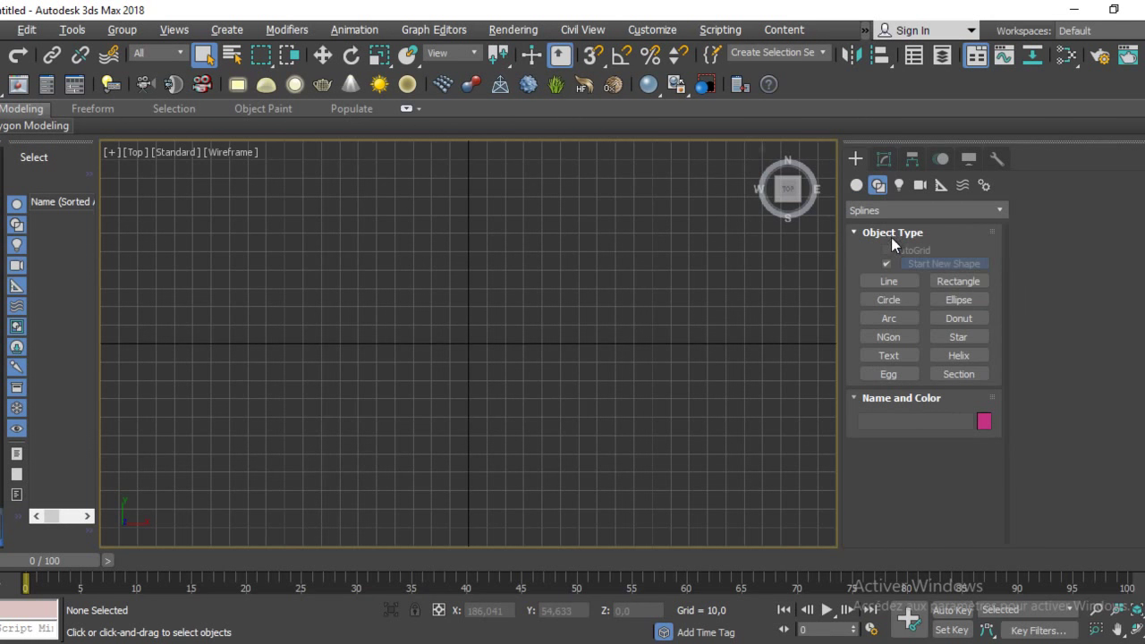
{"action": "left_click", "coordinate": [898, 283]}
{"action": "middle_click_drag", "start_coordinate": [537, 319], "coordinate": [401, 321]}
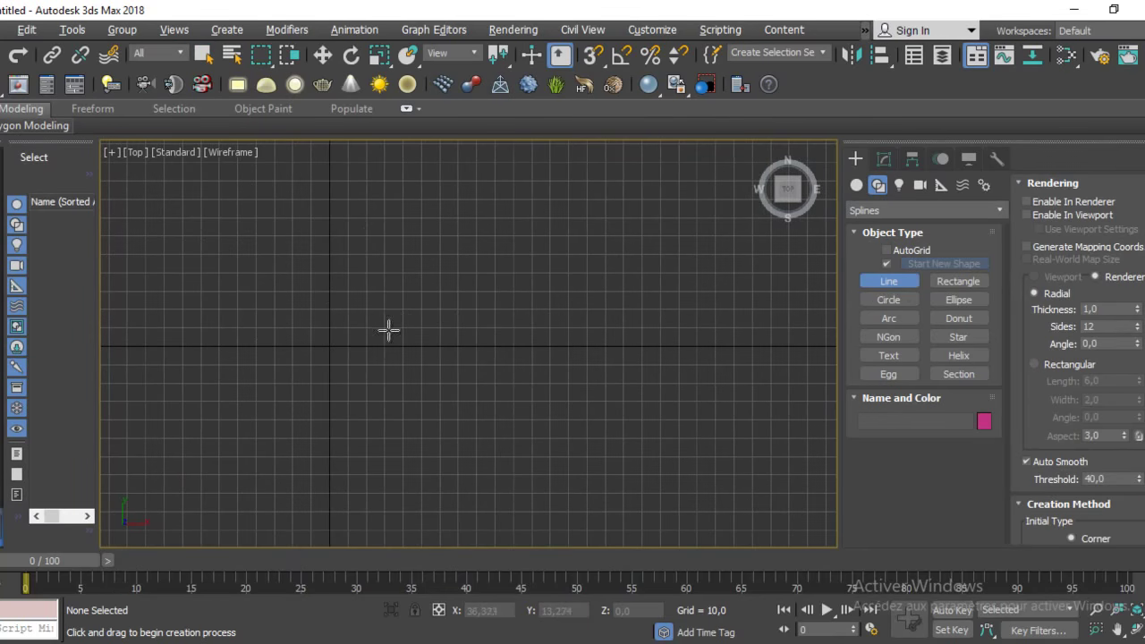
{"action": "key", "text": "s"}
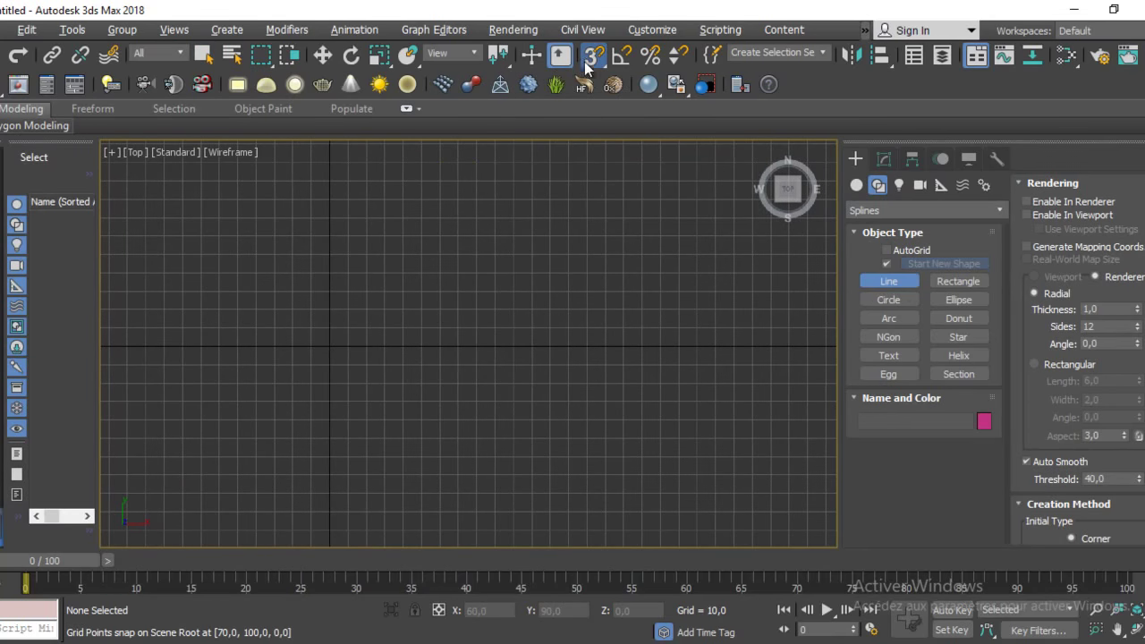
{"action": "right_click", "coordinate": [596, 59]}
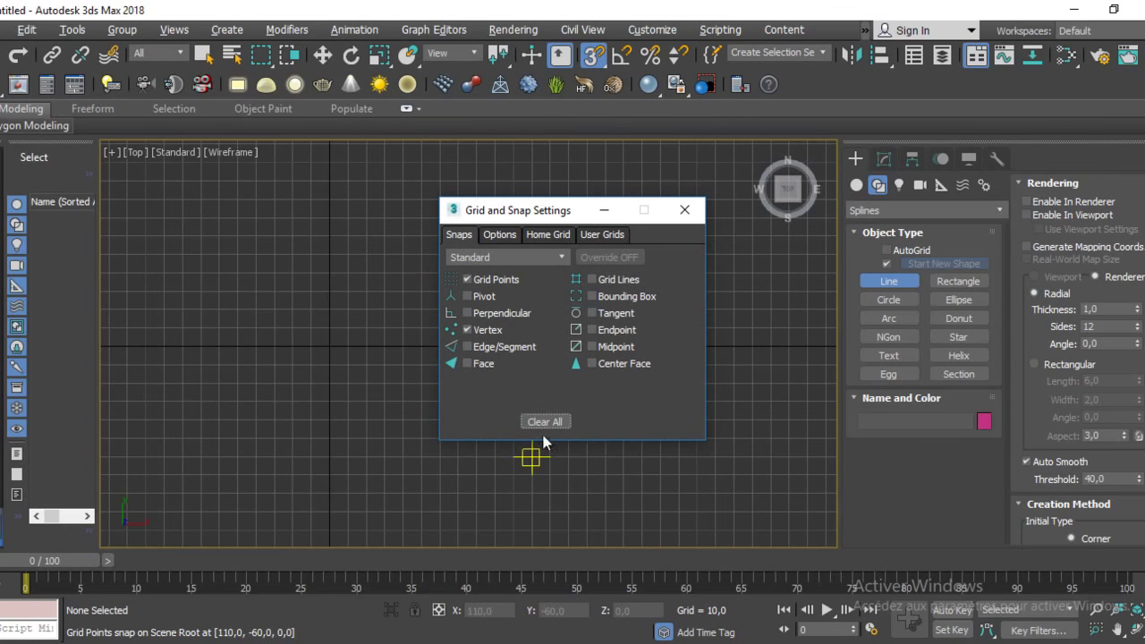
{"action": "left_click", "coordinate": [684, 210]}
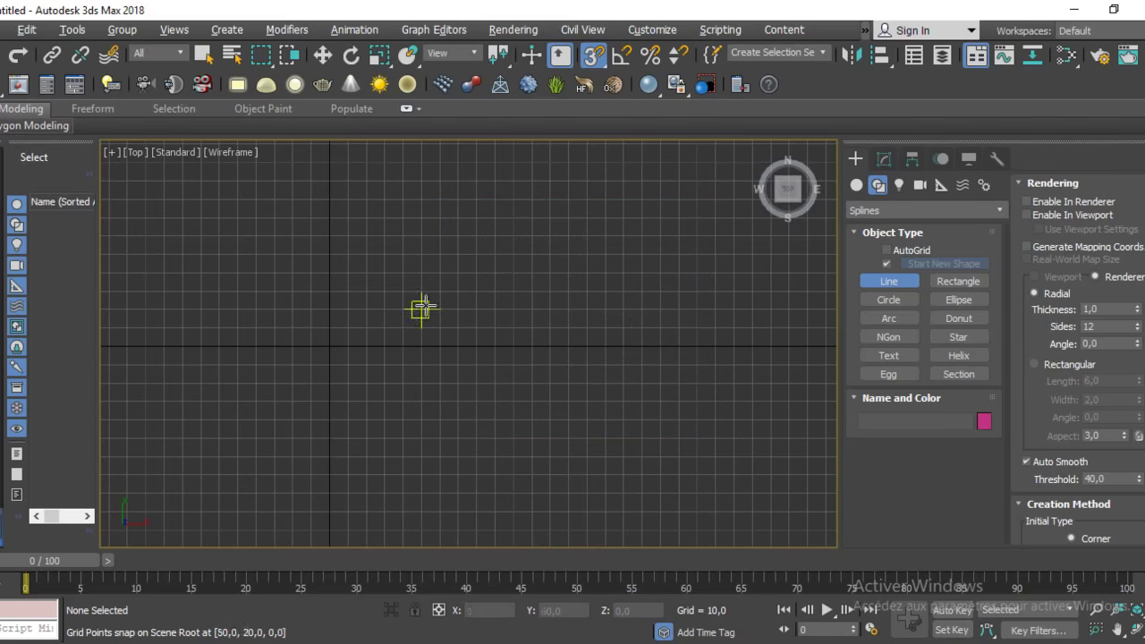
Step: Draw a nine-point W-shaped zigzag from the origin with two peaks and two valleys
{"action": "left_click", "coordinate": [330, 345]}
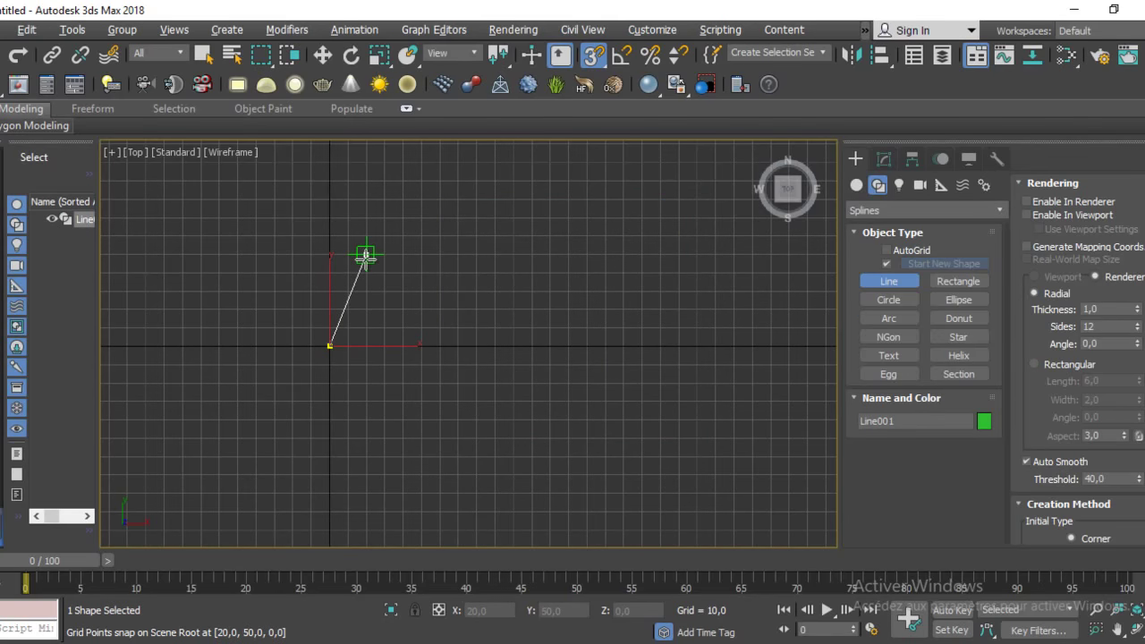
{"action": "left_click", "coordinate": [366, 256]}
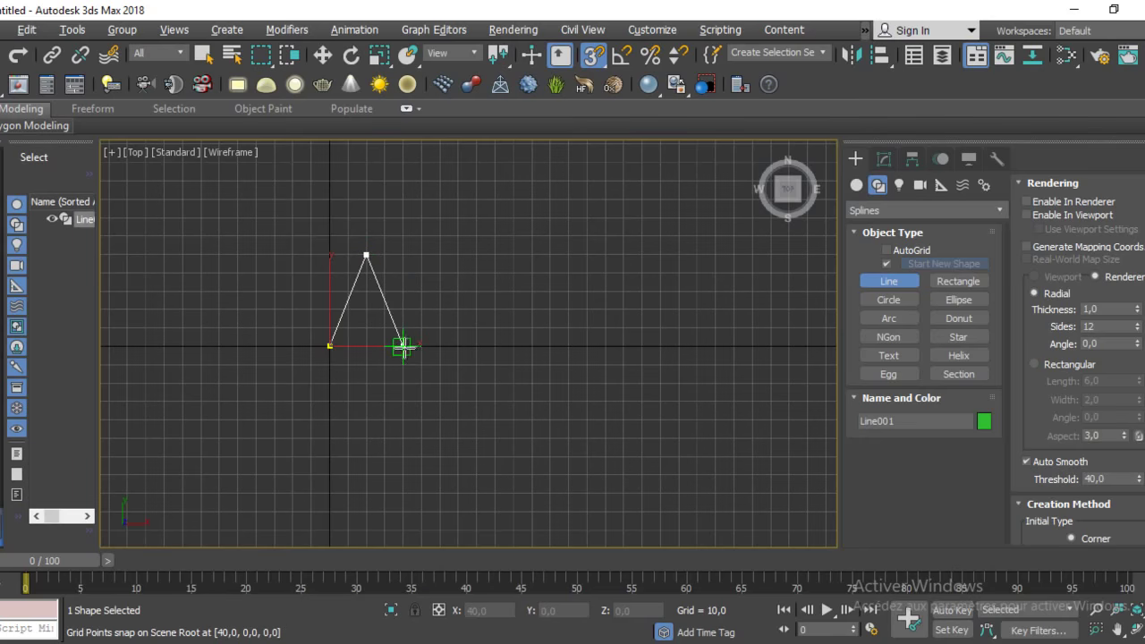
{"action": "left_click", "coordinate": [404, 346]}
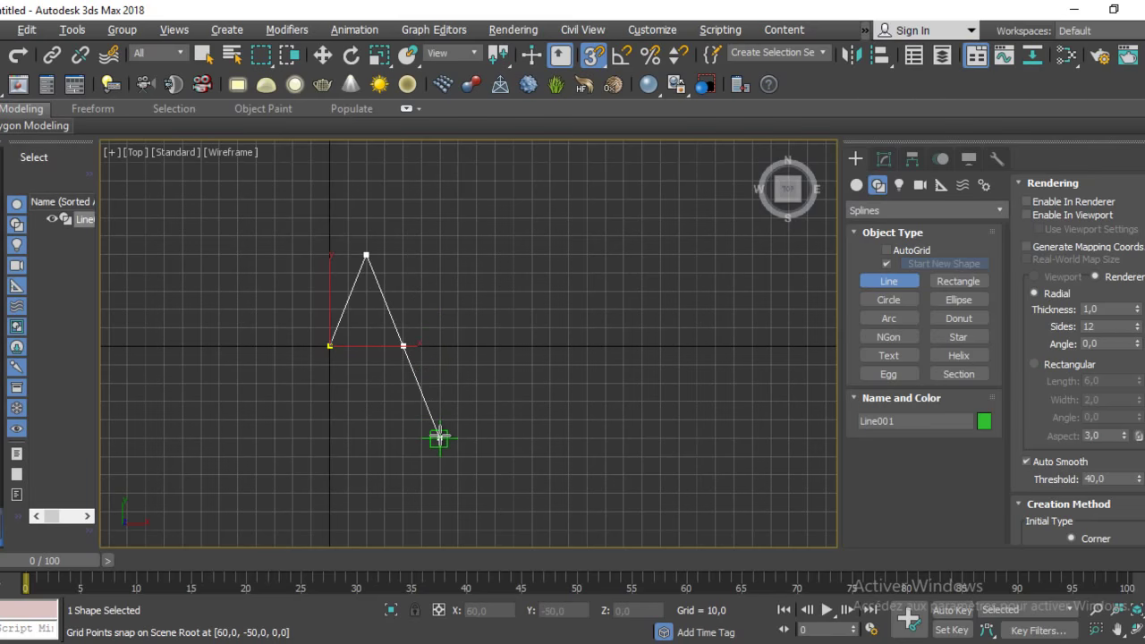
{"action": "left_click", "coordinate": [440, 437]}
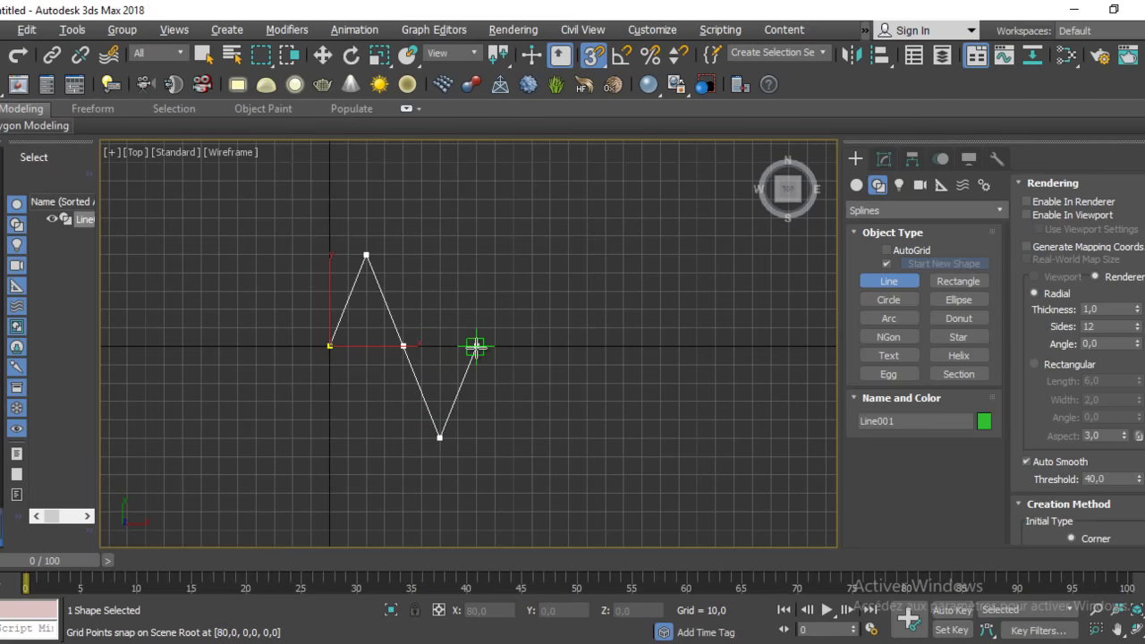
{"action": "left_click", "coordinate": [476, 346]}
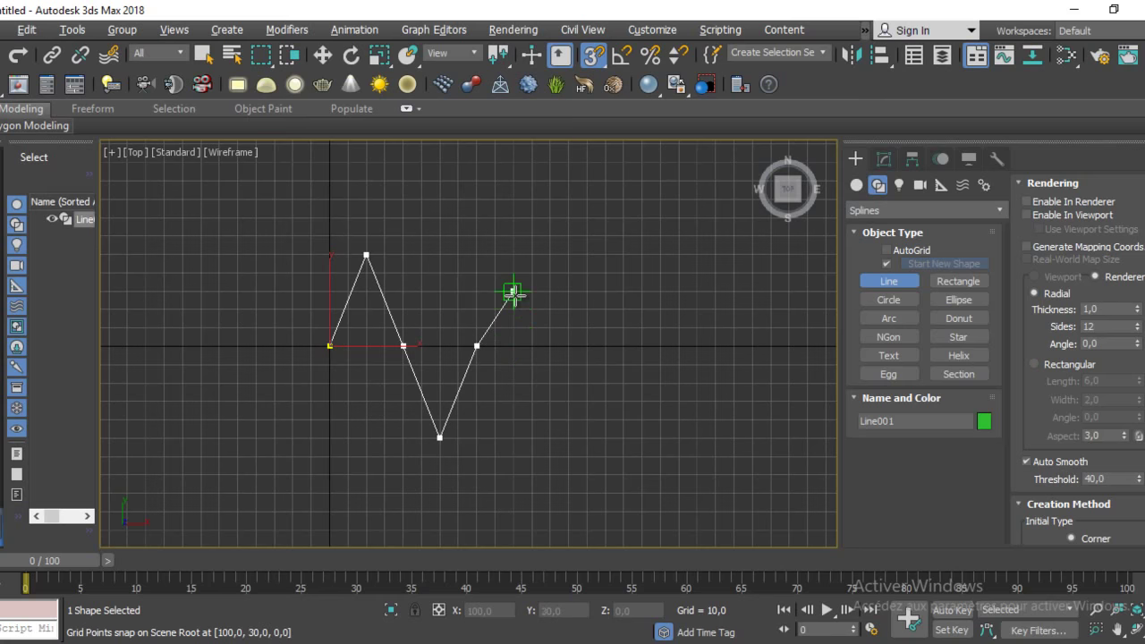
{"action": "left_click", "coordinate": [513, 256]}
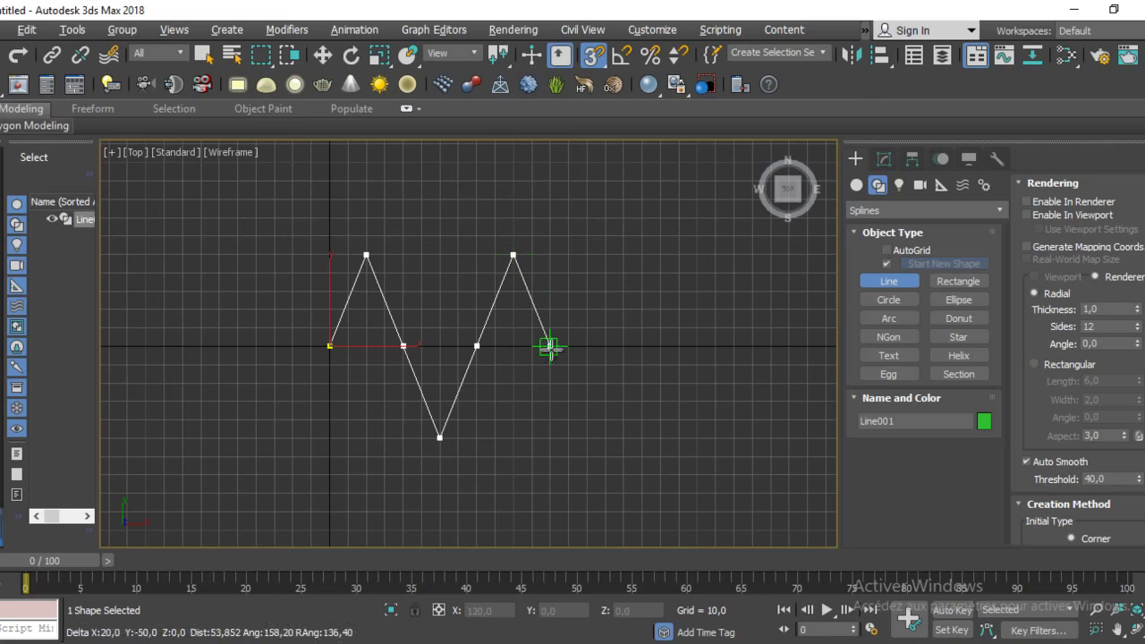
{"action": "left_click", "coordinate": [549, 346]}
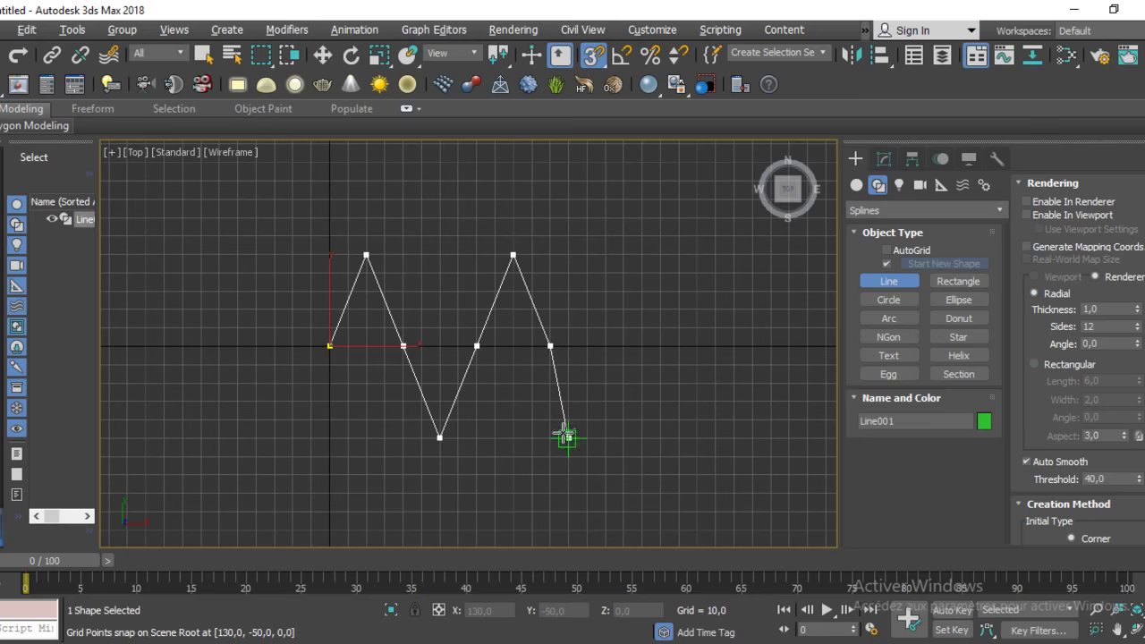
{"action": "left_click", "coordinate": [586, 437]}
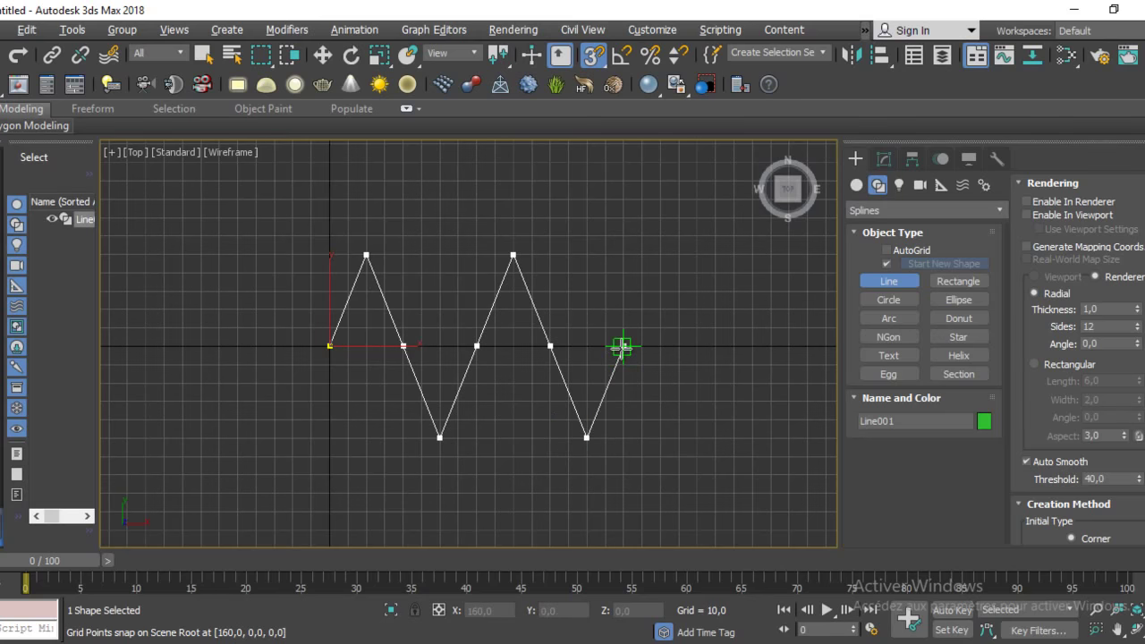
{"action": "left_click", "coordinate": [623, 345]}
{"action": "right_click", "coordinate": [648, 329]}
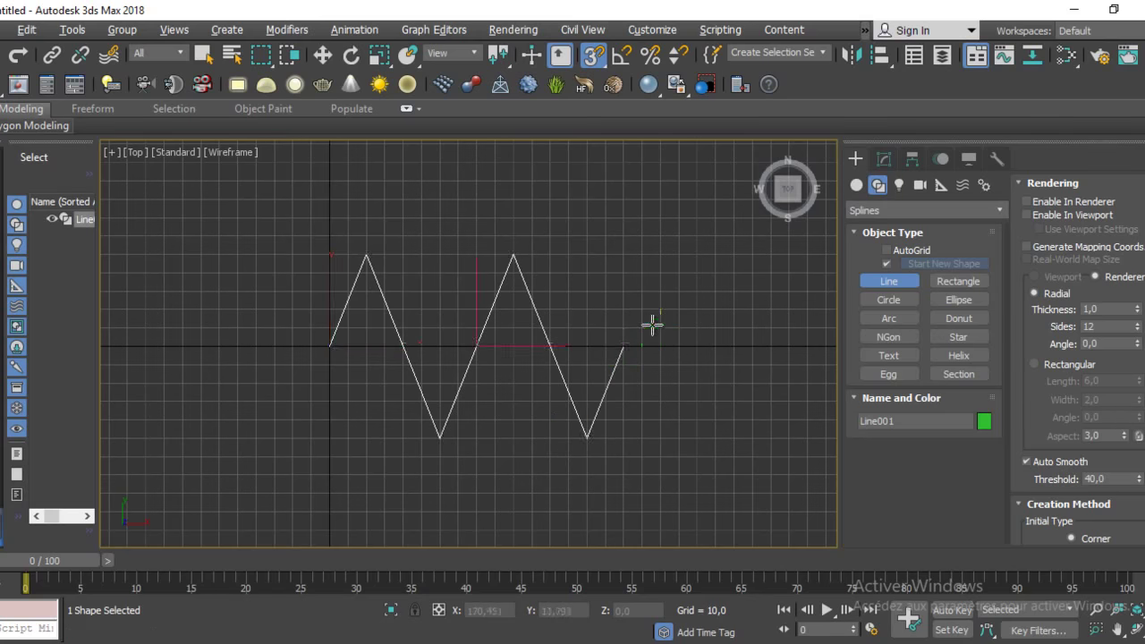
{"action": "middle_click_drag", "start_coordinate": [532, 383], "coordinate": [520, 347]}
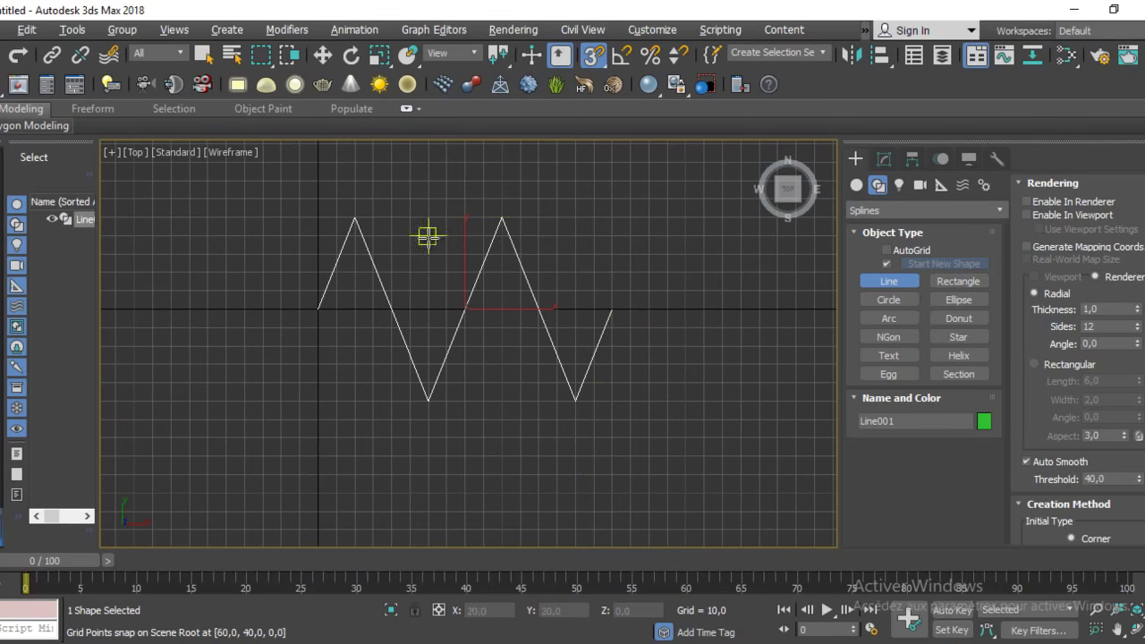
Step: Enter Vertex level on Line001 and select all nine zigzag vertices
{"action": "left_click", "coordinate": [888, 161]}
{"action": "left_click", "coordinate": [857, 234]}
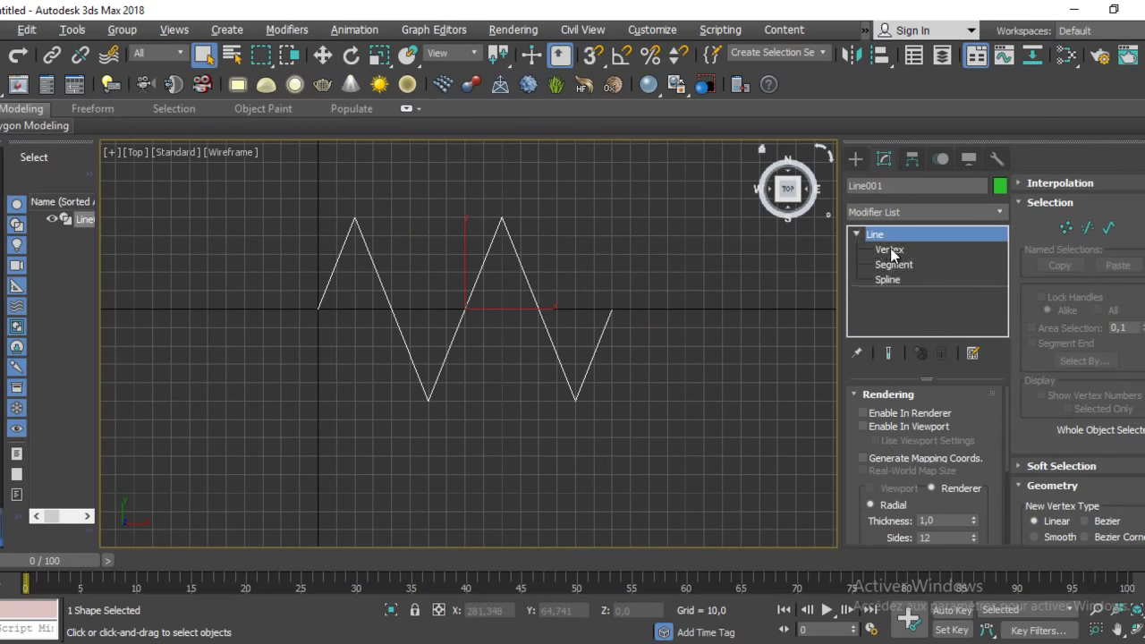
{"action": "left_click", "coordinate": [890, 250]}
{"action": "left_click_drag", "start_coordinate": [265, 195], "coordinate": [753, 465]}
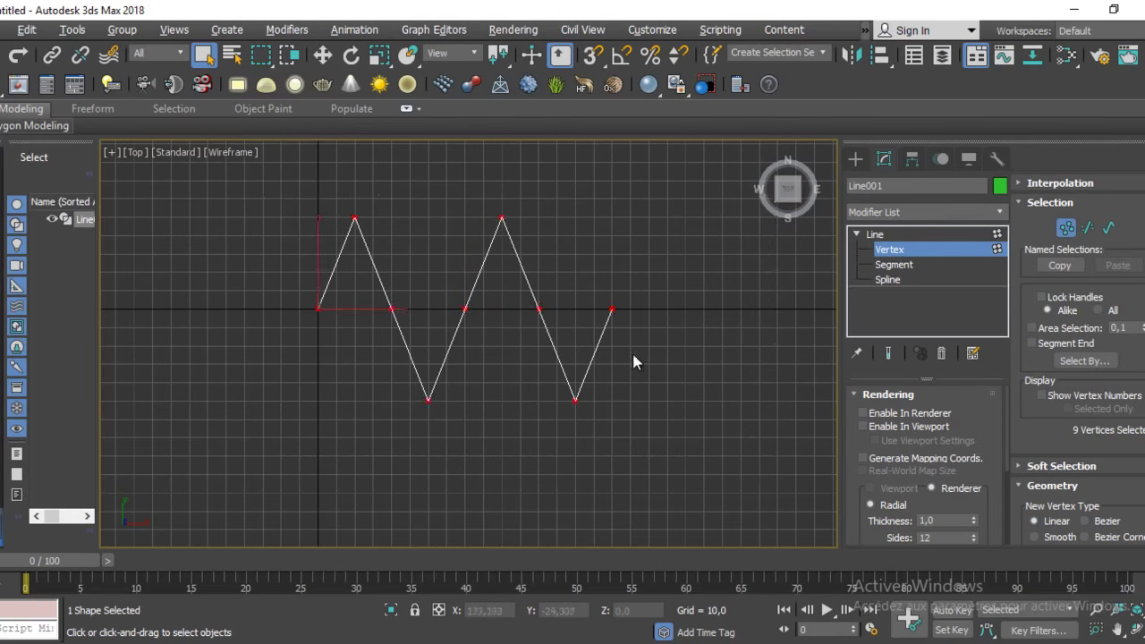
{"action": "scroll", "coordinate": [632, 358], "scroll_direction": "up", "scroll_amount": 2}
{"action": "middle_click_drag", "start_coordinate": [632, 358], "coordinate": [613, 376]}
{"action": "middle_click_drag", "start_coordinate": [480, 219], "coordinate": [455, 265]}
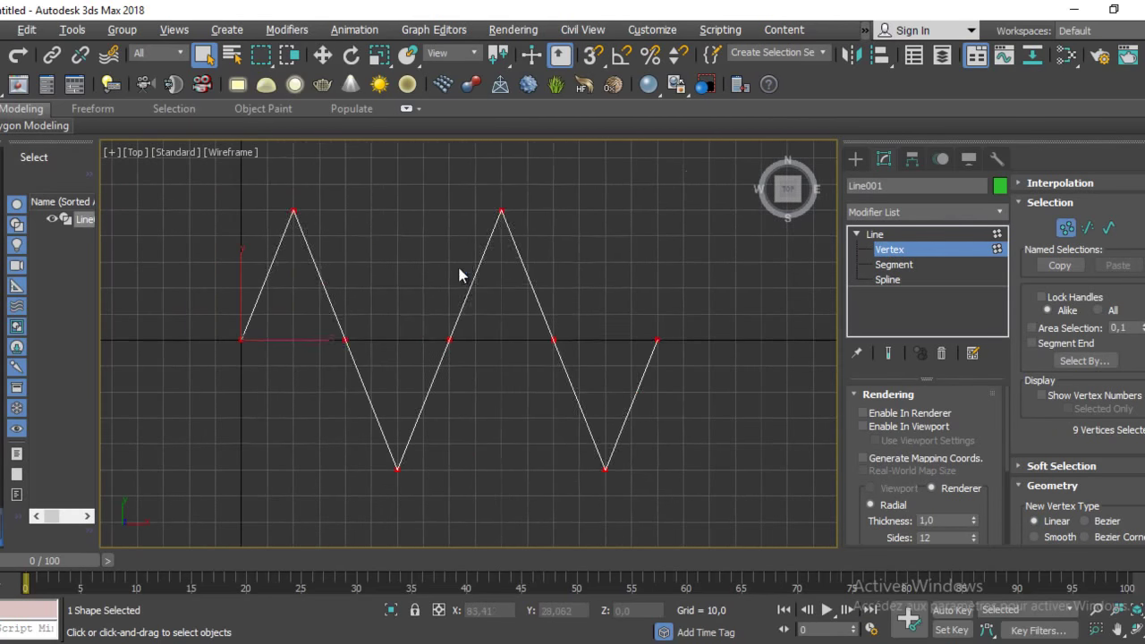
Step: Close the vertex quad menu without changes and return to Line level
{"action": "right_click", "coordinate": [457, 267]}
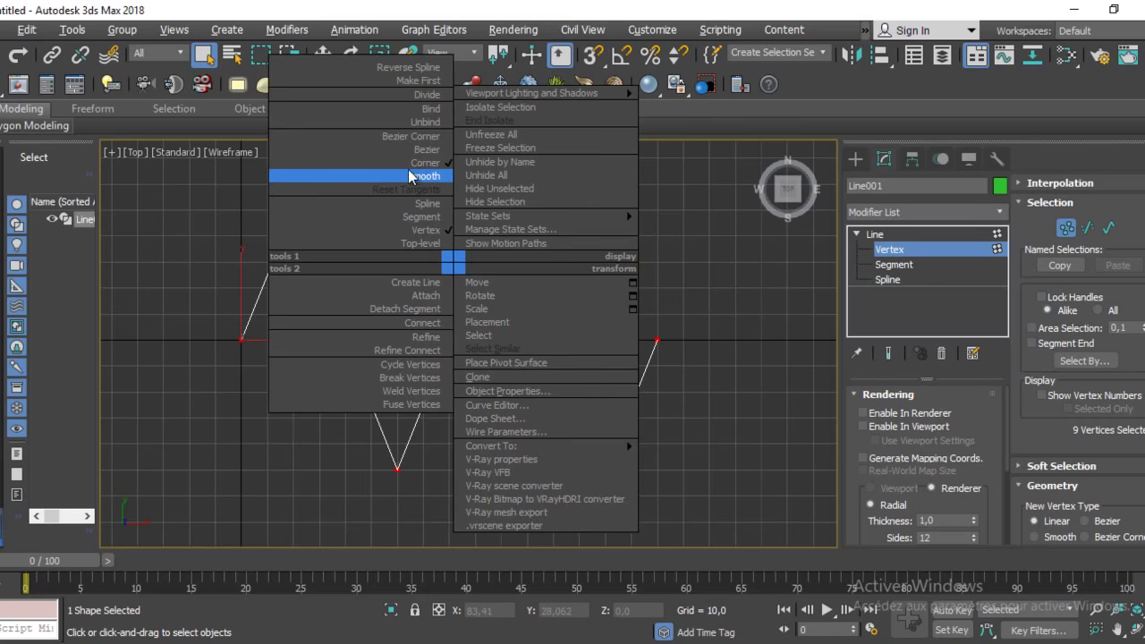
{"action": "left_click", "coordinate": [711, 115]}
{"action": "scroll", "coordinate": [540, 311], "scroll_direction": "down", "scroll_amount": 2}
{"action": "scroll", "coordinate": [540, 312], "scroll_direction": "down", "scroll_amount": 2}
{"action": "middle_click_drag", "start_coordinate": [524, 376], "coordinate": [527, 365]}
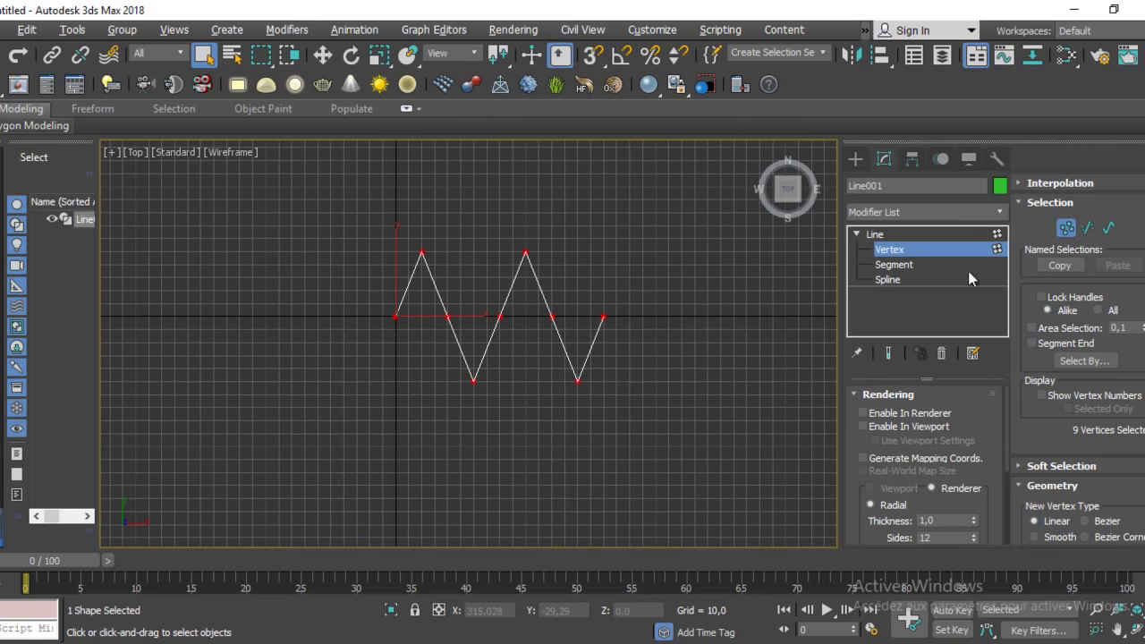
{"action": "left_click", "coordinate": [886, 234]}
{"action": "middle_click_drag", "start_coordinate": [468, 322], "coordinate": [470, 310]}
Step: Clone the zigzag with snapping to Y -100 as Line002
{"action": "key", "text": "w"}
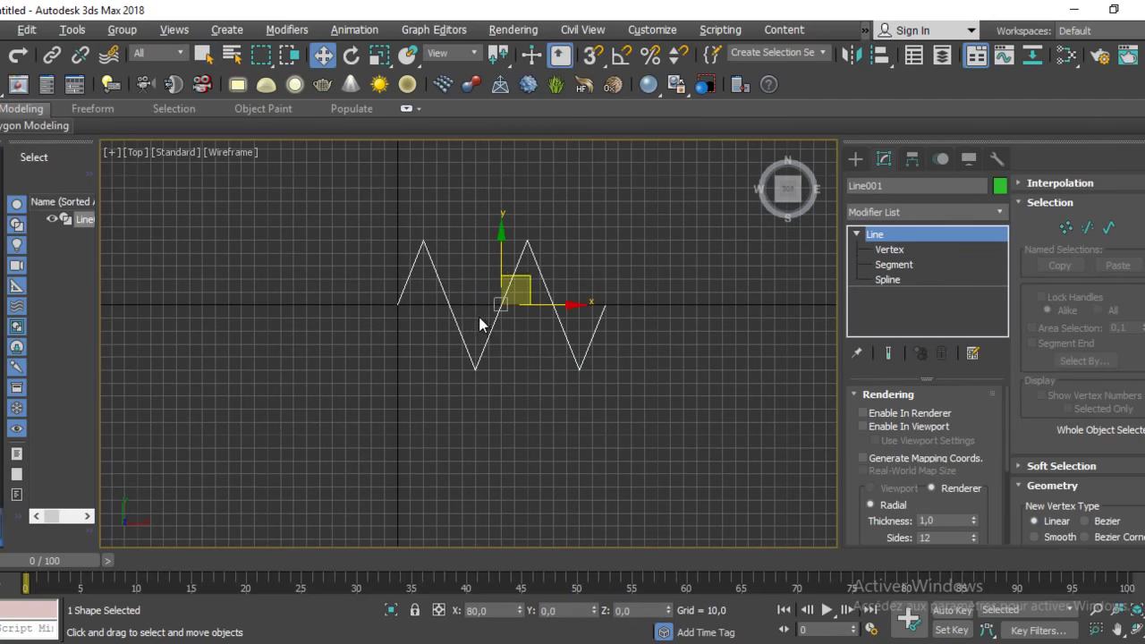
{"action": "key", "text": "s"}
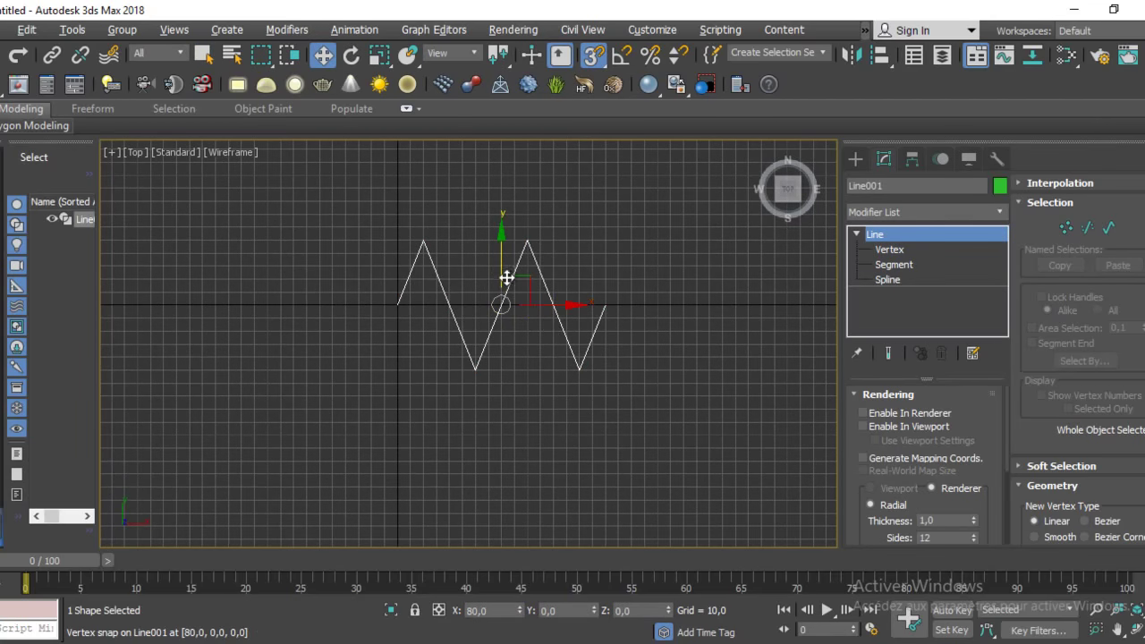
{"action": "left_click_drag", "start_coordinate": [500, 265], "coordinate": [499, 454]}
{"action": "left_click", "coordinate": [580, 407]}
{"action": "scroll", "coordinate": [563, 462], "scroll_direction": "up", "scroll_amount": 3}
{"action": "mouse_move", "coordinate": [563, 463]}
{"action": "middle_mouse_down"}
{"action": "mouse_move", "coordinate": [553, 427]}
{"action": "mouse_move", "coordinate": [579, 345]}
{"action": "mouse_move", "coordinate": [591, 375]}
{"action": "middle_mouse_up"}
Step: Select Line002's two peaks and two troughs and set them to Smooth
{"action": "left_click", "coordinate": [857, 235]}
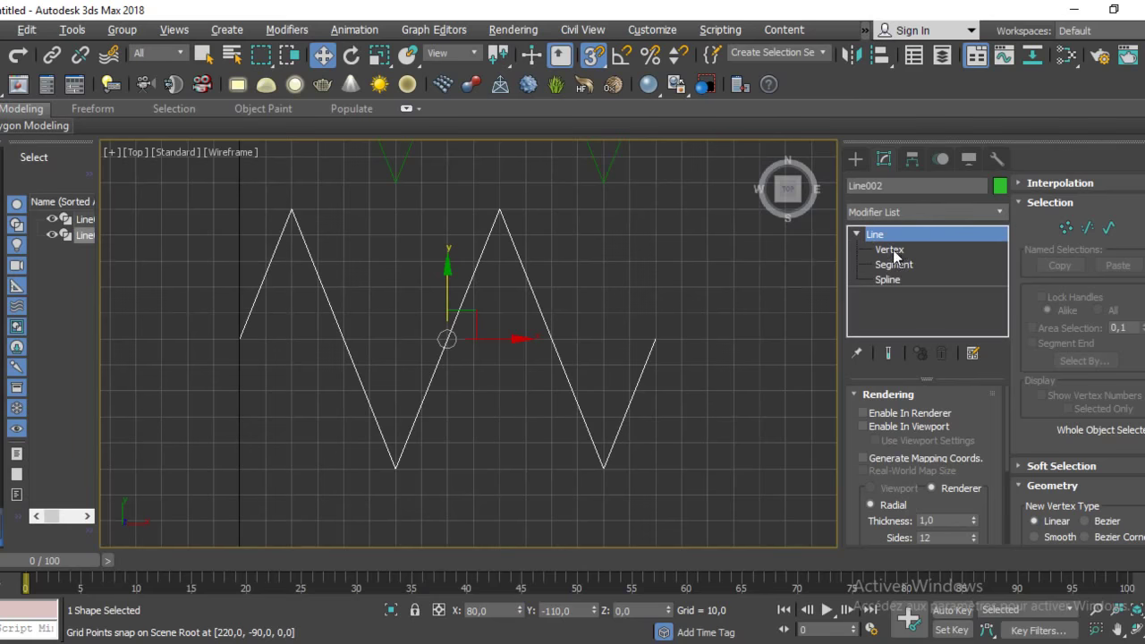
{"action": "left_click", "coordinate": [895, 251]}
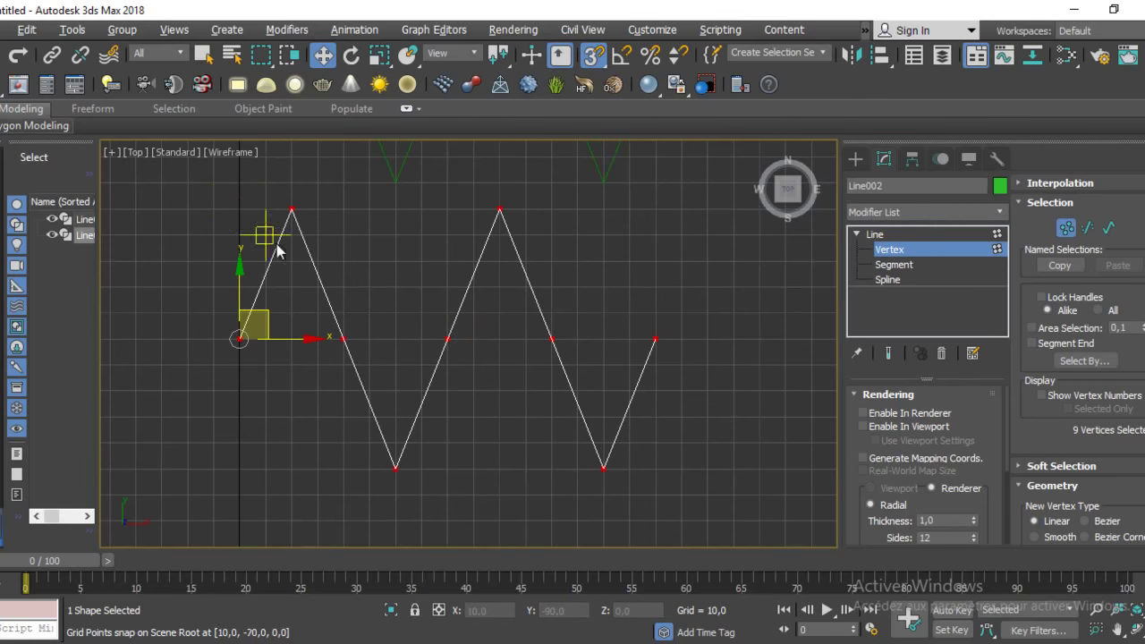
{"action": "left_click", "coordinate": [291, 210]}
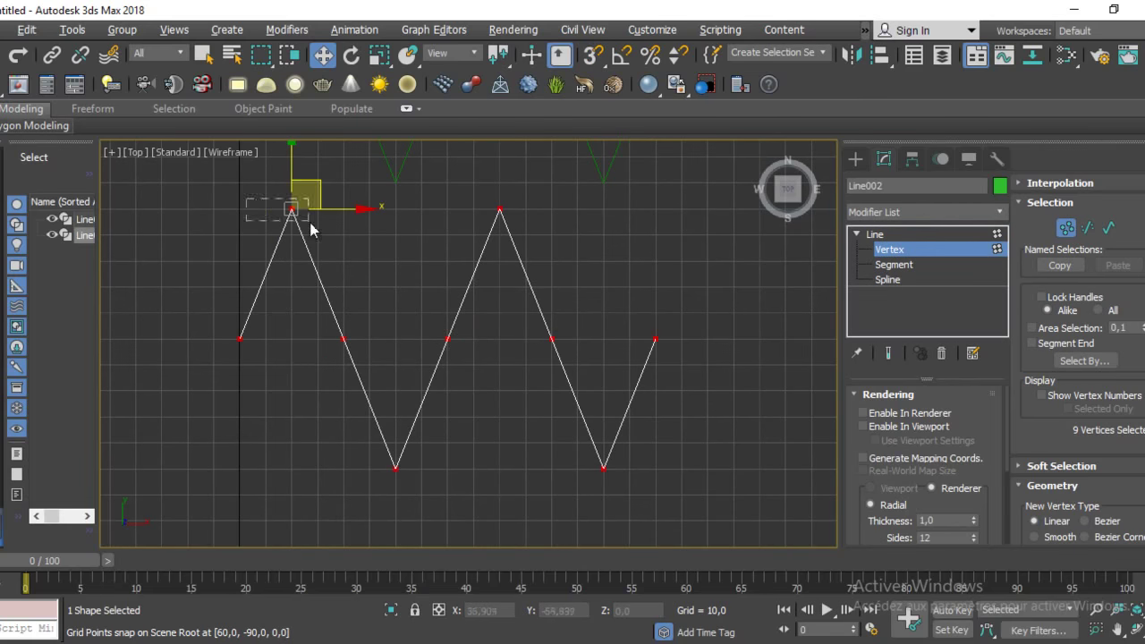
{"action": "left_click_drag", "start_coordinate": [627, 240], "coordinate": [626, 240]}
{"action": "left_click_drag", "start_coordinate": [685, 452], "coordinate": [391, 478], "text": "ctrl"}
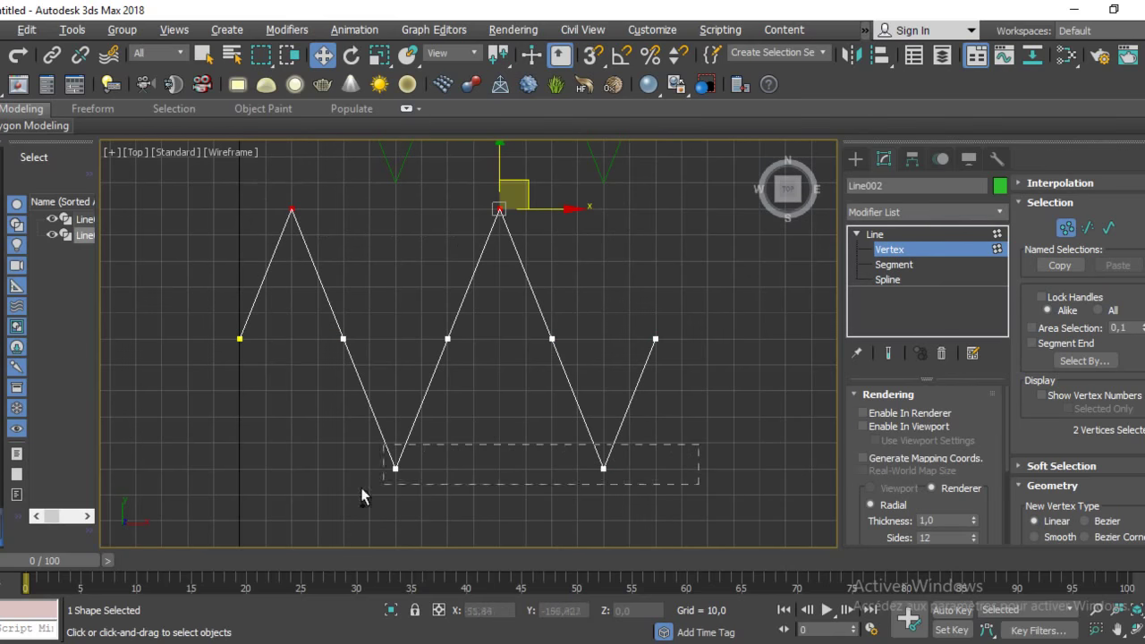
{"action": "right_click", "coordinate": [514, 395]}
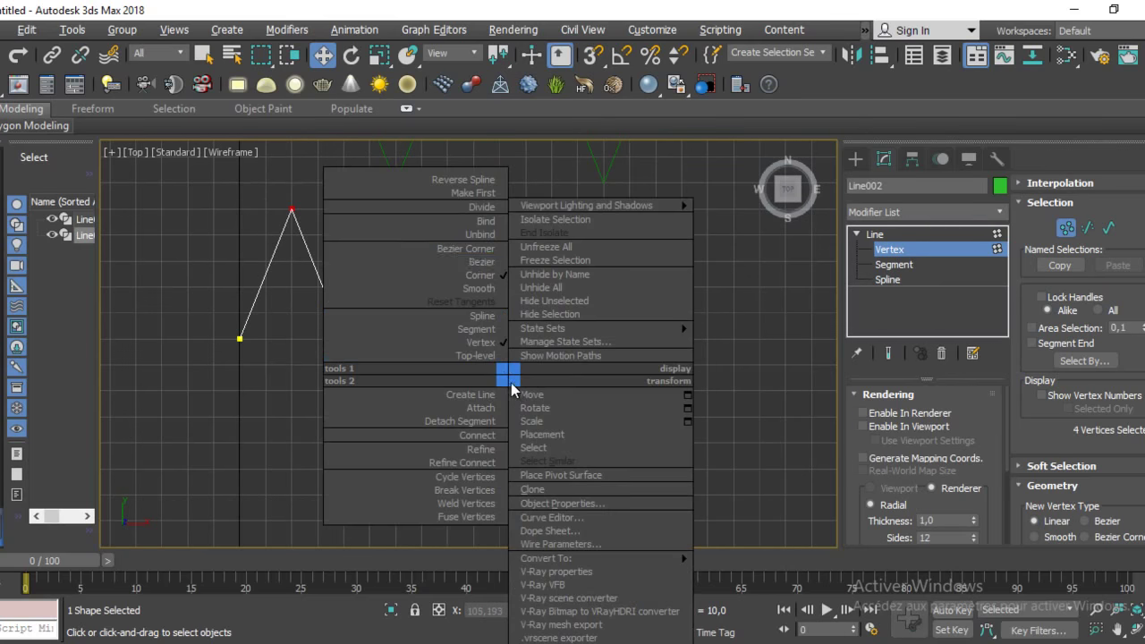
{"action": "left_click", "coordinate": [484, 289]}
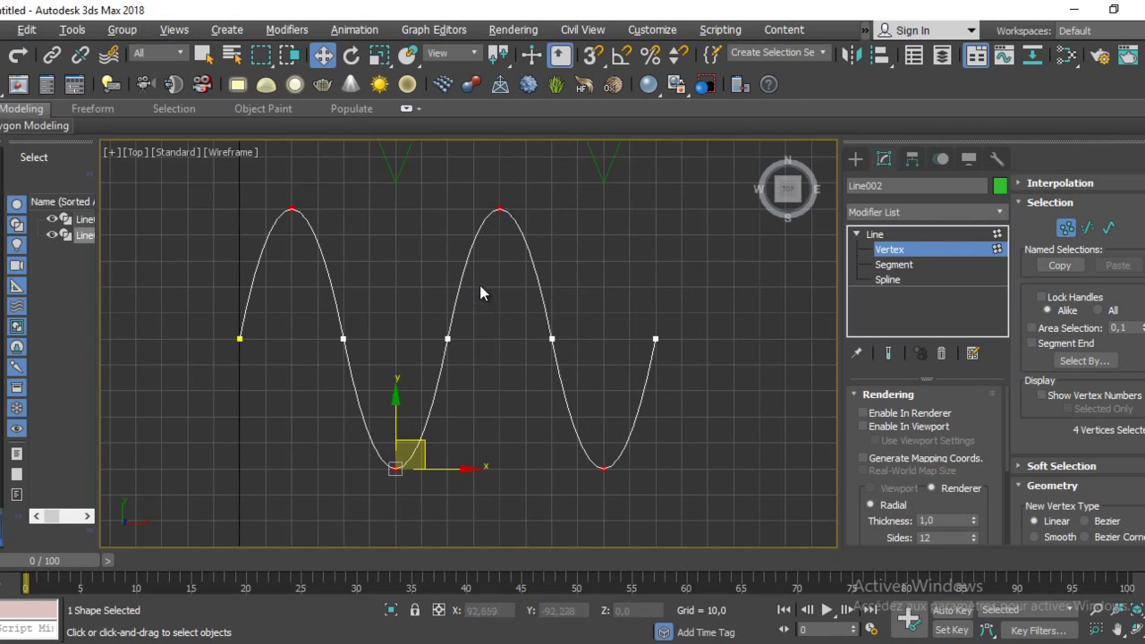
Step: Check the smoothed wave vertices and return to Line level
{"action": "scroll", "coordinate": [739, 385], "scroll_direction": "down", "scroll_amount": 3}
{"action": "scroll", "coordinate": [534, 396], "scroll_direction": "down", "scroll_amount": 2}
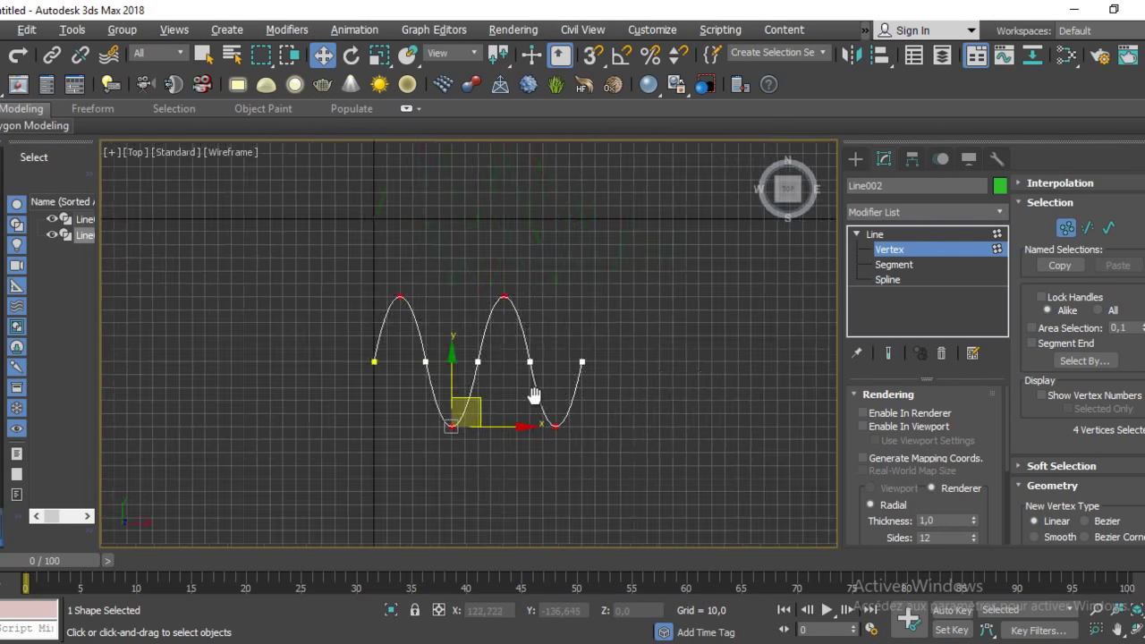
{"action": "scroll", "coordinate": [528, 404], "scroll_direction": "up", "scroll_amount": 3}
{"action": "left_click", "coordinate": [338, 257]}
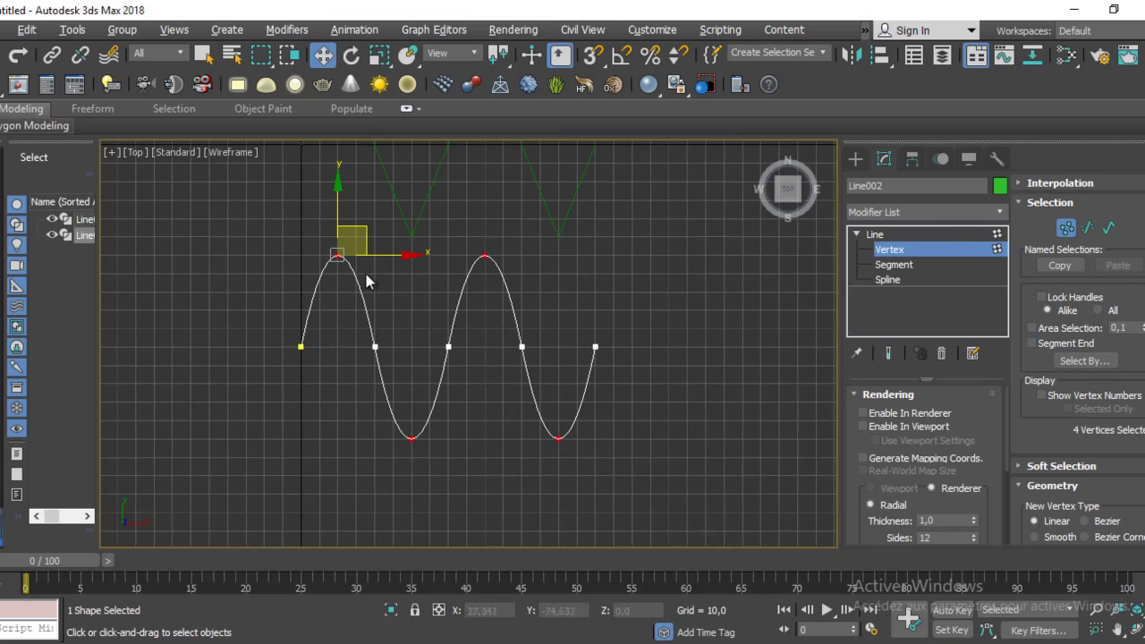
{"action": "left_click", "coordinate": [411, 438]}
{"action": "left_click", "coordinate": [484, 257]}
{"action": "scroll", "coordinate": [634, 358], "scroll_direction": "down", "scroll_amount": 3}
{"action": "scroll", "coordinate": [632, 370], "scroll_direction": "up", "scroll_amount": 2}
{"action": "scroll", "coordinate": [632, 370], "scroll_direction": "up", "scroll_amount": 1}
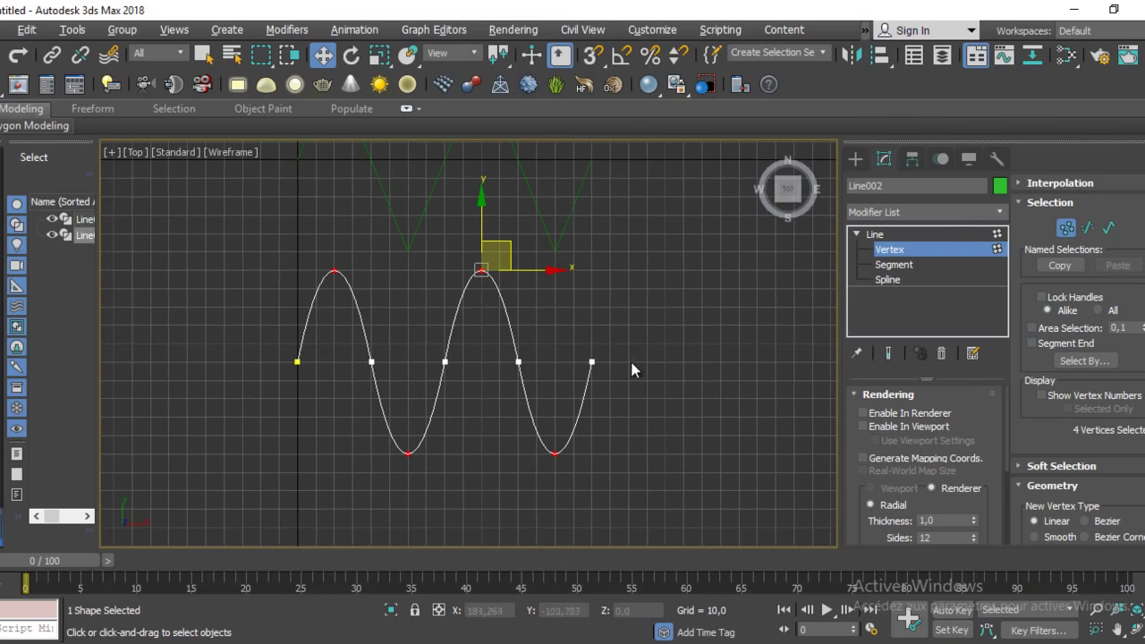
{"action": "left_click", "coordinate": [904, 235]}
{"action": "scroll", "coordinate": [443, 268], "scroll_direction": "down", "scroll_amount": 2}
{"action": "scroll", "coordinate": [443, 268], "scroll_direction": "down", "scroll_amount": 1}
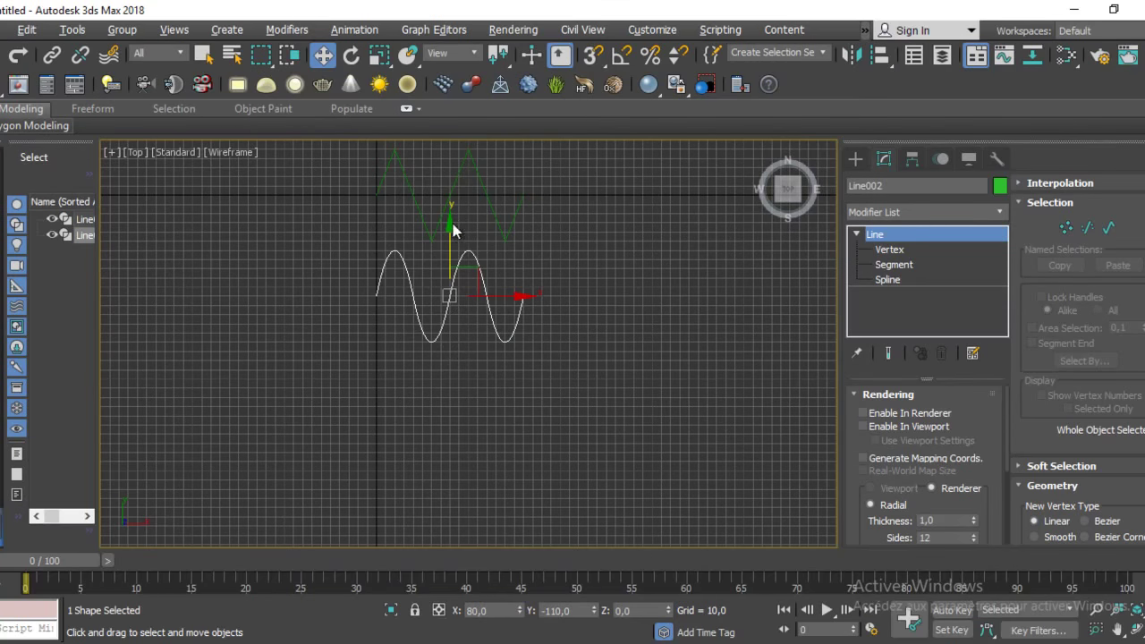
Step: Clone the smooth wave with snaps on to Y -220 as Line003
{"action": "left_click_drag", "start_coordinate": [452, 250], "coordinate": [451, 346], "text": "shift"}
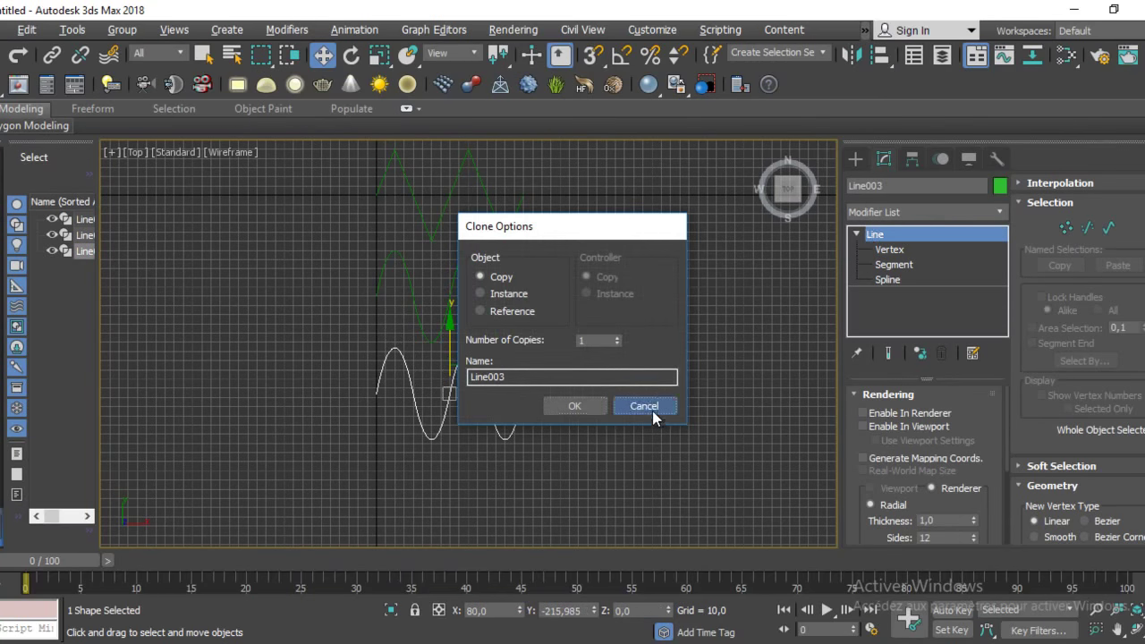
{"action": "left_click", "coordinate": [652, 409]}
{"action": "key", "text": "s"}
{"action": "left_click_drag", "start_coordinate": [448, 251], "coordinate": [441, 394], "text": "shift"}
{"action": "left_click", "coordinate": [575, 407]}
{"action": "scroll", "coordinate": [478, 371], "scroll_direction": "up", "scroll_amount": 4}
{"action": "scroll", "coordinate": [484, 367], "scroll_direction": "up", "scroll_amount": 2}
Step: Enter Line003's Vertex level and bring up the vertex-type quad menu
{"action": "left_click", "coordinate": [858, 234]}
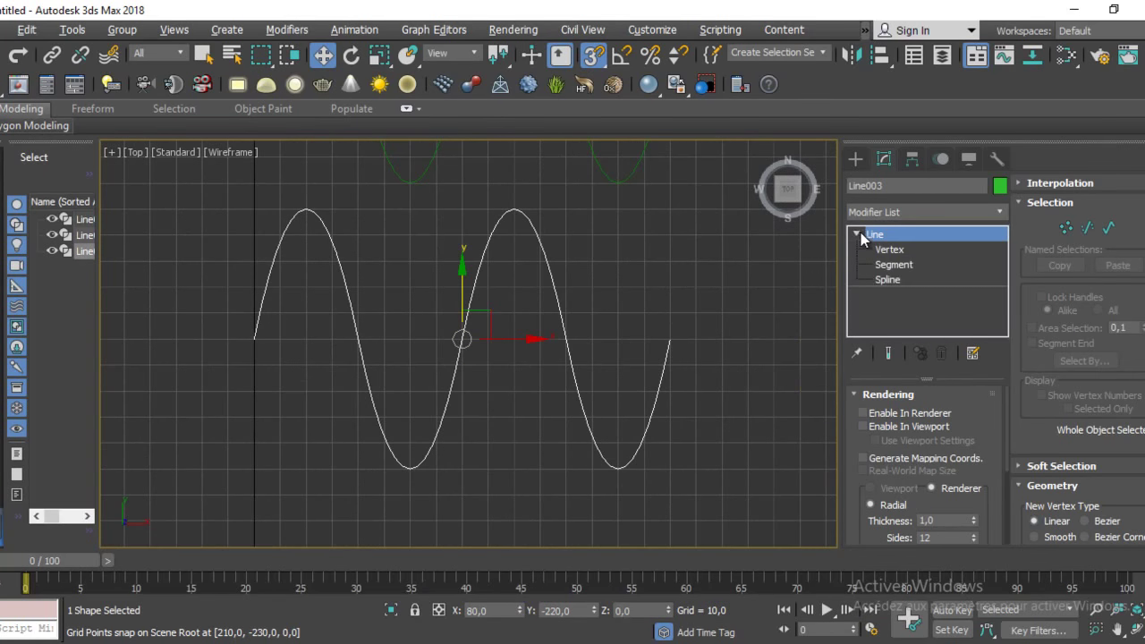
{"action": "left_click", "coordinate": [891, 251]}
{"action": "scroll", "coordinate": [502, 233], "scroll_direction": "up", "scroll_amount": 3}
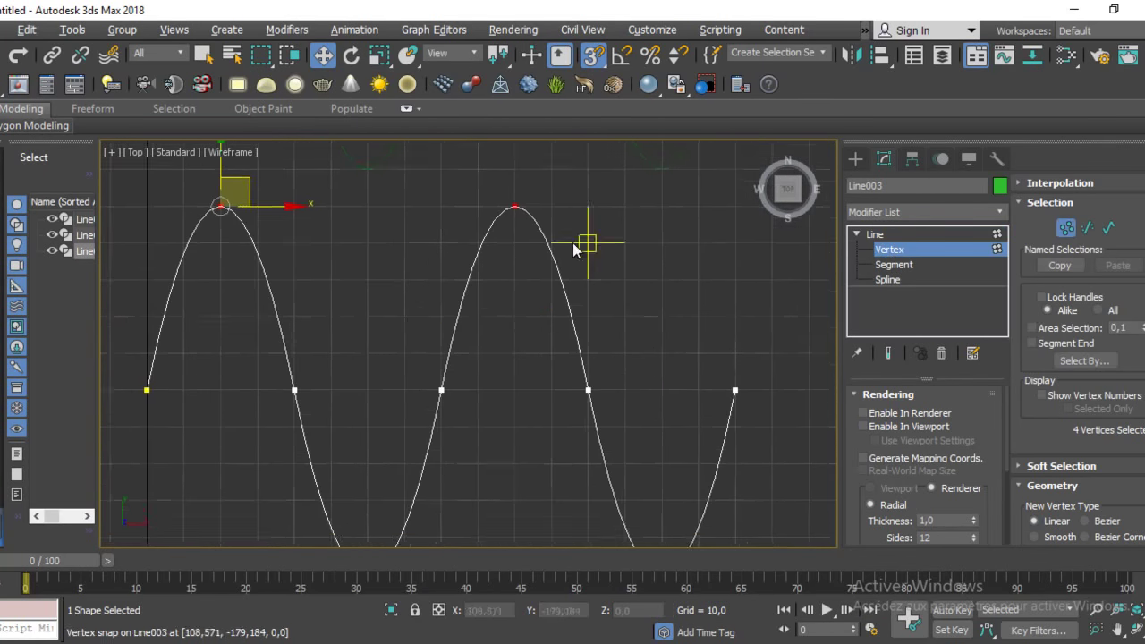
{"action": "scroll", "coordinate": [588, 245], "scroll_direction": "down", "scroll_amount": 5}
{"action": "right_click", "coordinate": [465, 299]}
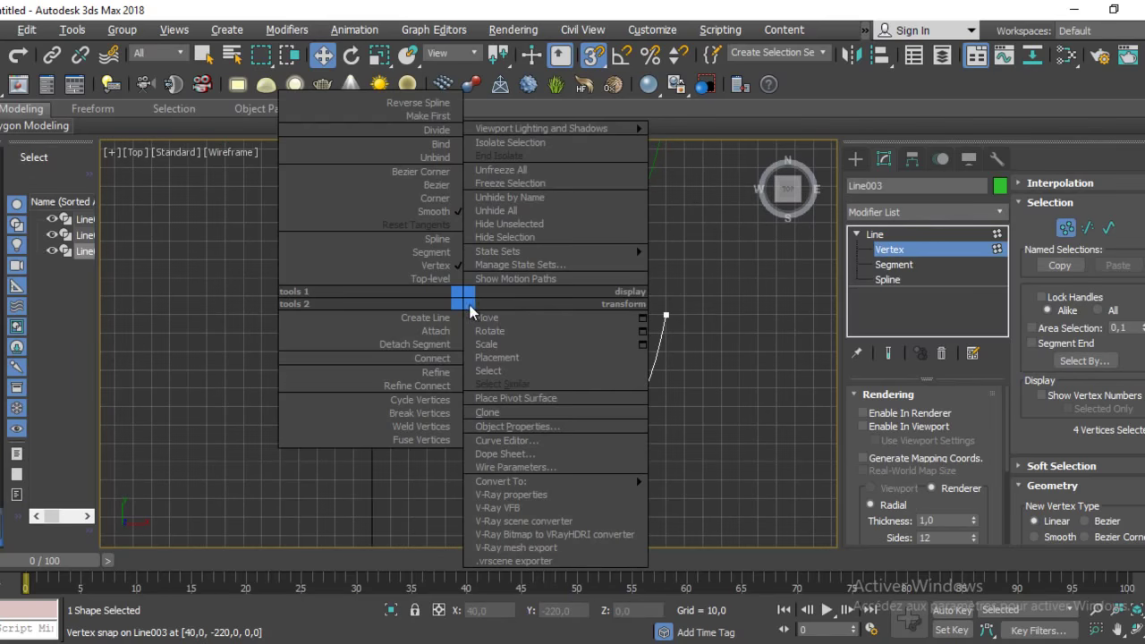
Step: Convert the peak and valley vertices to Bezier, then rotate and lengthen their tangent handles
{"action": "left_click", "coordinate": [454, 185]}
{"action": "middle_click_drag", "start_coordinate": [532, 264], "coordinate": [524, 278]}
{"action": "key", "text": "s"}
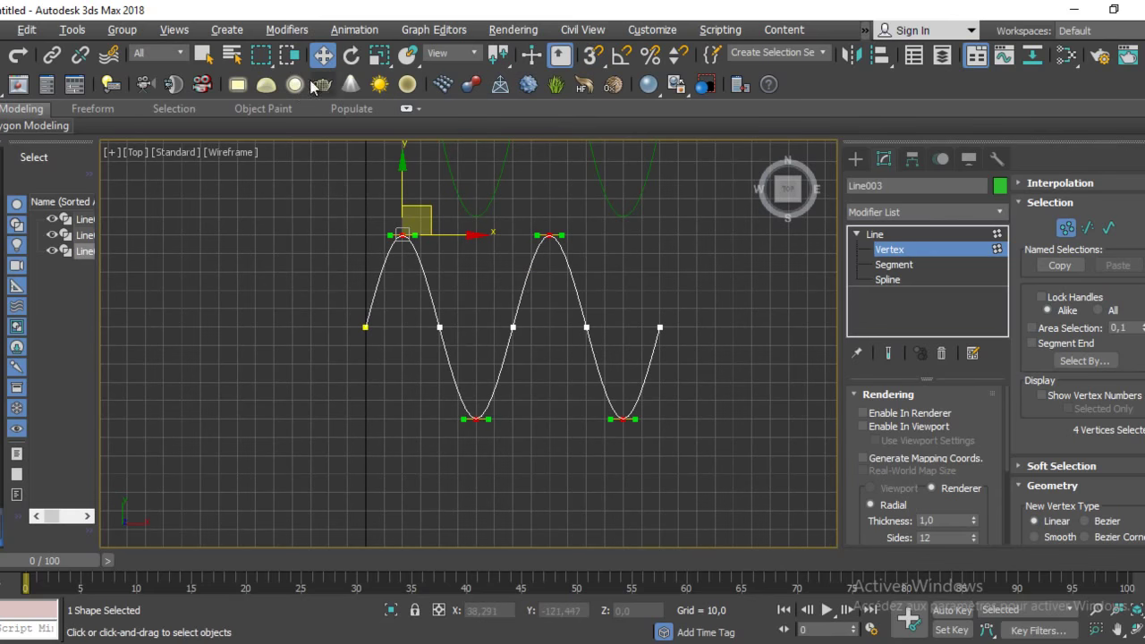
{"action": "left_click", "coordinate": [351, 58]}
{"action": "mouse_move", "coordinate": [438, 183]}
{"action": "left_mouse_down"}
{"action": "mouse_move", "coordinate": [373, 42]}
{"action": "mouse_move", "coordinate": [460, 136]}
{"action": "left_mouse_up"}
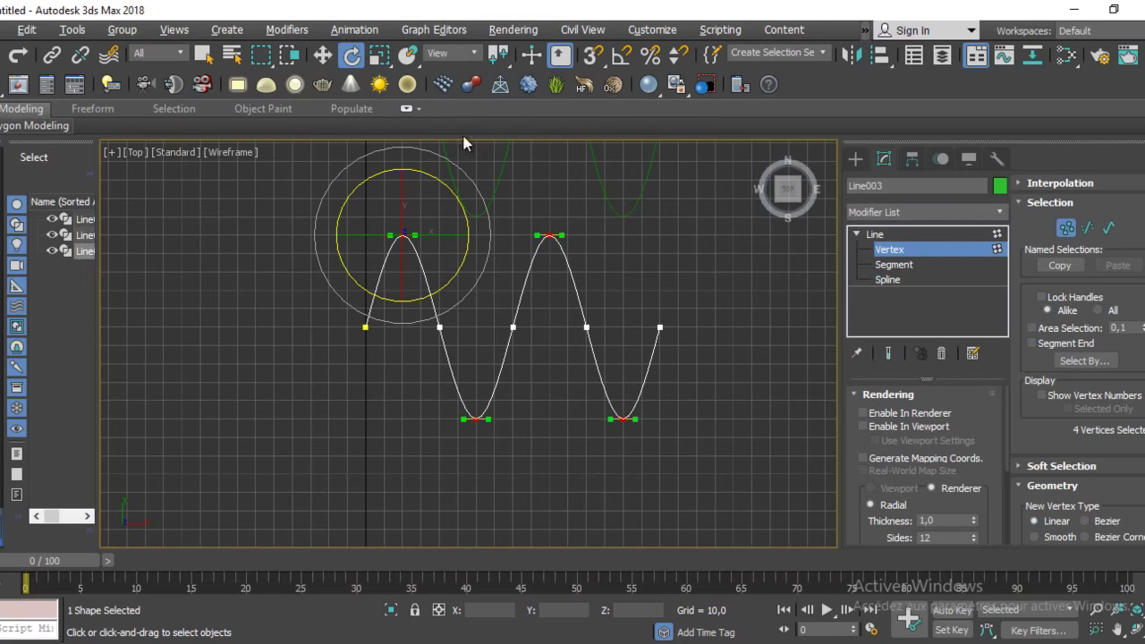
{"action": "left_click", "coordinate": [380, 55]}
{"action": "left_click_drag", "start_coordinate": [480, 237], "coordinate": [554, 244]}
Step: Try moving the middle vertex right, undo it, and return to Line level
{"action": "mouse_move", "coordinate": [585, 244]}
{"action": "middle_mouse_down"}
{"action": "mouse_move", "coordinate": [516, 297]}
{"action": "mouse_move", "coordinate": [584, 221]}
{"action": "middle_mouse_up"}
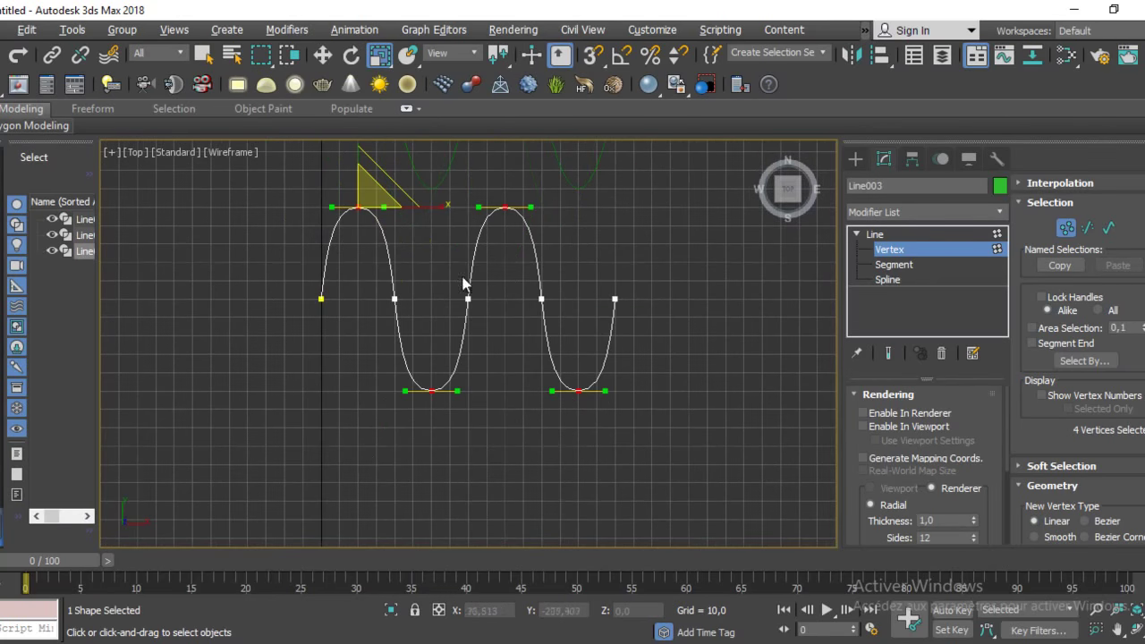
{"action": "left_click", "coordinate": [468, 298]}
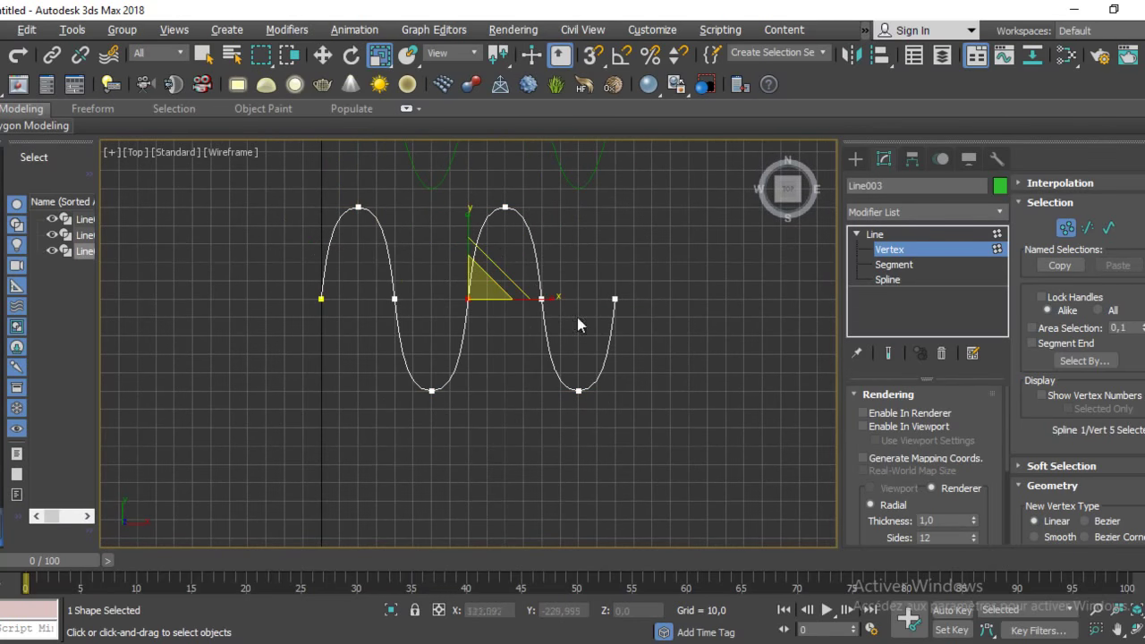
{"action": "key", "text": "w"}
{"action": "left_click_drag", "start_coordinate": [511, 301], "coordinate": [542, 306]}
{"action": "key", "text": "ctrl+z"}
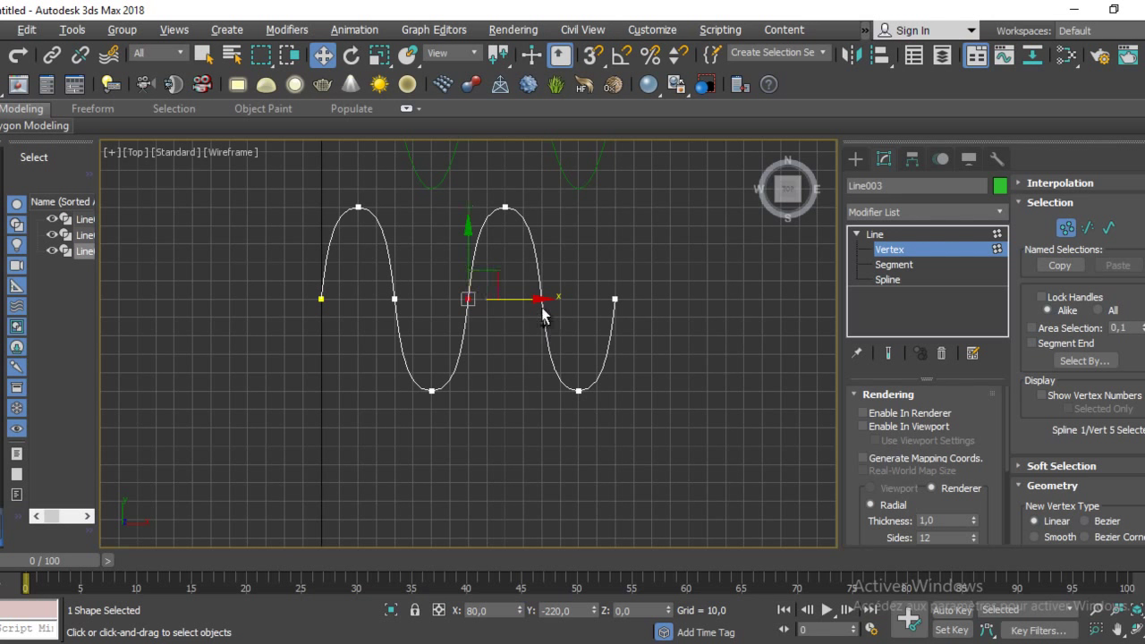
{"action": "scroll", "coordinate": [544, 297], "scroll_direction": "down", "scroll_amount": 2}
{"action": "scroll", "coordinate": [528, 457], "scroll_direction": "down", "scroll_amount": 2}
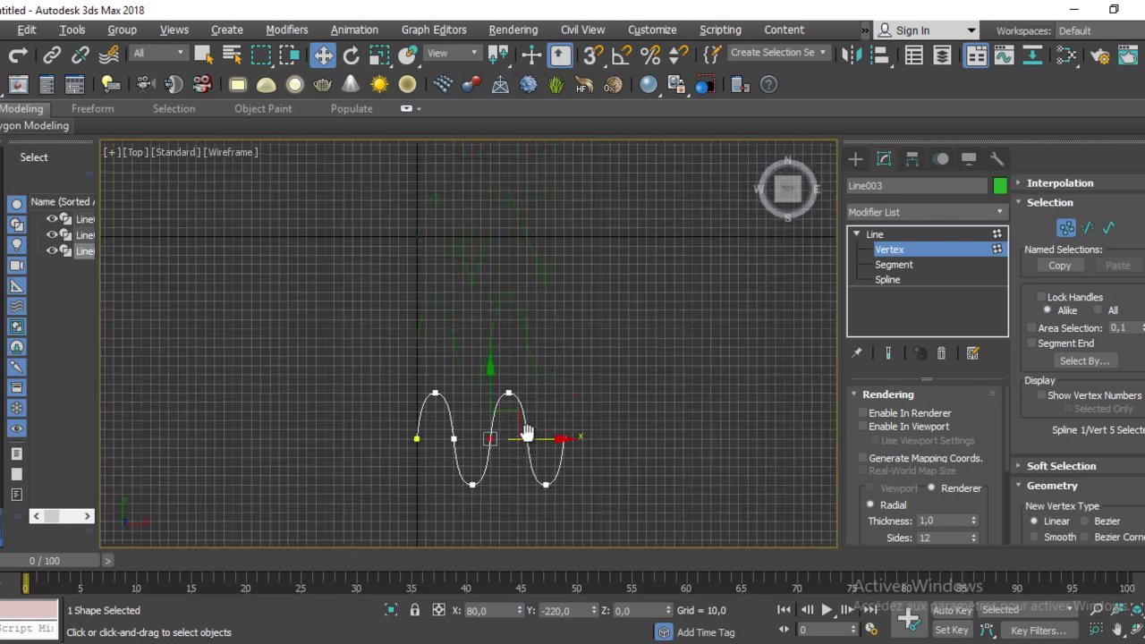
{"action": "mouse_move", "coordinate": [529, 460]}
{"action": "middle_mouse_down"}
{"action": "mouse_move", "coordinate": [573, 369]}
{"action": "mouse_move", "coordinate": [544, 421]}
{"action": "middle_mouse_up"}
{"action": "scroll", "coordinate": [573, 369], "scroll_direction": "up", "scroll_amount": 3}
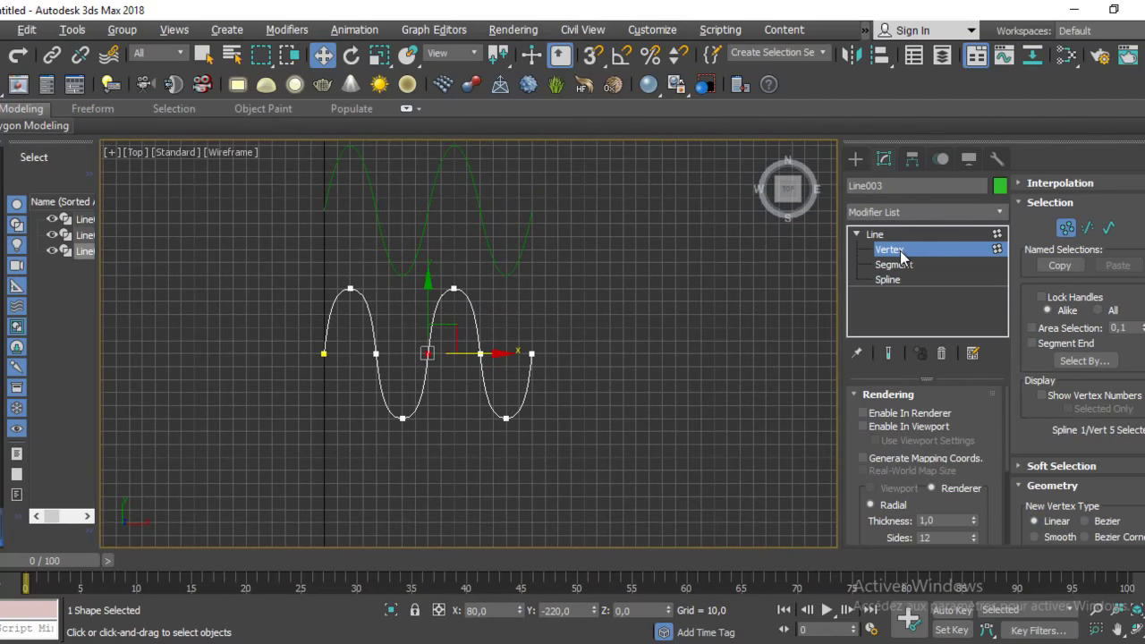
{"action": "left_click", "coordinate": [901, 254]}
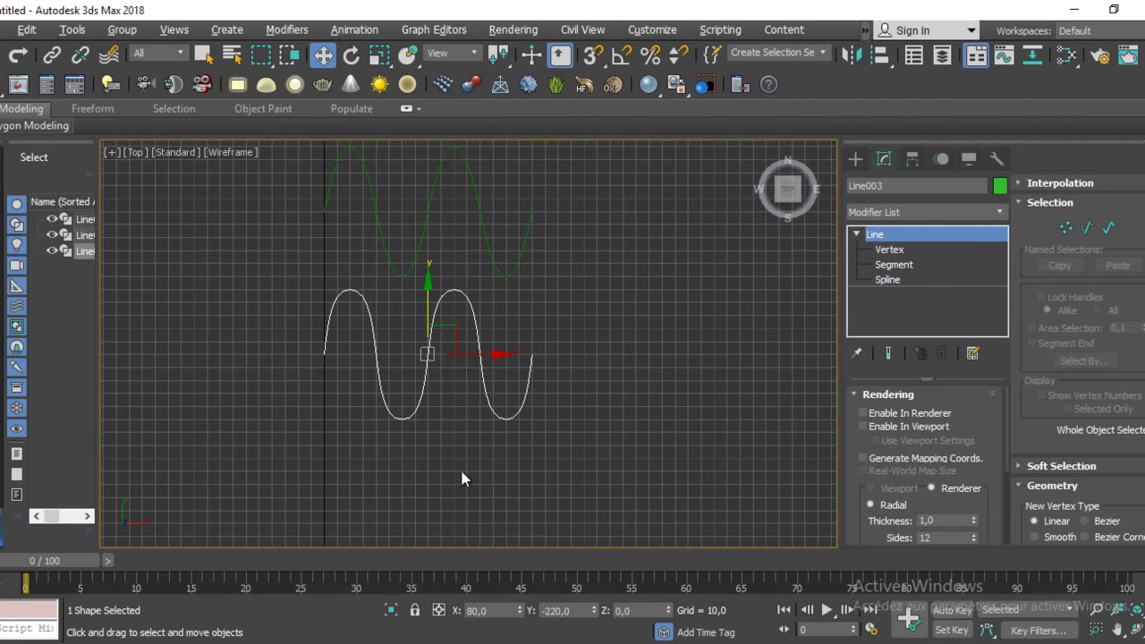
Step: Clone the arched wave with snaps on to Y -330 as Line004
{"action": "key", "text": "s"}
{"action": "mouse_move", "coordinate": [427, 313]}
{"action": "left_mouse_down", "text": "shift"}
{"action": "mouse_move", "coordinate": [428, 511]}
{"action": "mouse_move", "coordinate": [428, 498]}
{"action": "left_mouse_up", "text": "shift"}
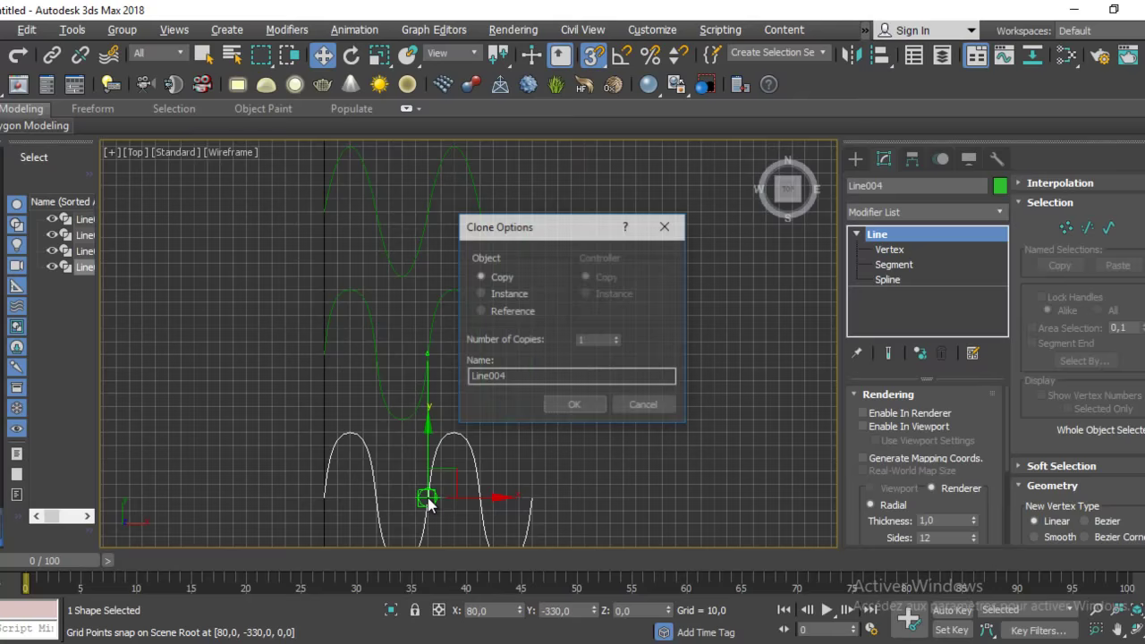
{"action": "left_click", "coordinate": [589, 403]}
{"action": "scroll", "coordinate": [426, 376], "scroll_direction": "up", "scroll_amount": 3}
{"action": "middle_click_drag", "start_coordinate": [426, 332], "coordinate": [426, 368]}
{"action": "scroll", "coordinate": [426, 368], "scroll_direction": "down", "scroll_amount": 2}
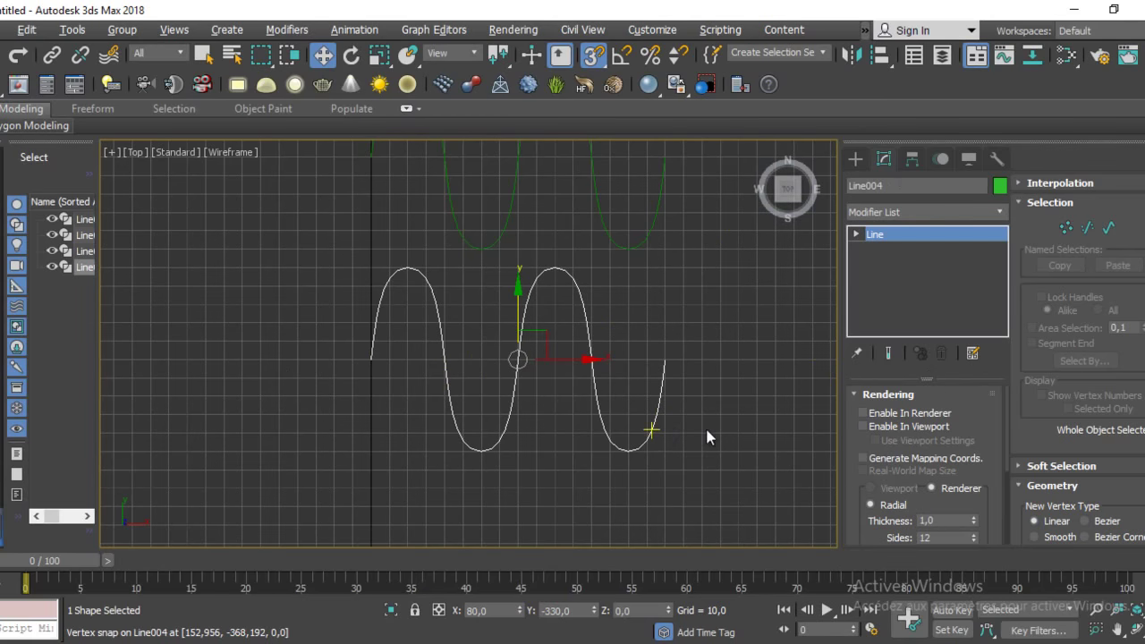
Step: Delete Line004's segments past the first peak, leaving one two-segment arch
{"action": "left_click", "coordinate": [853, 234]}
{"action": "left_click", "coordinate": [904, 264]}
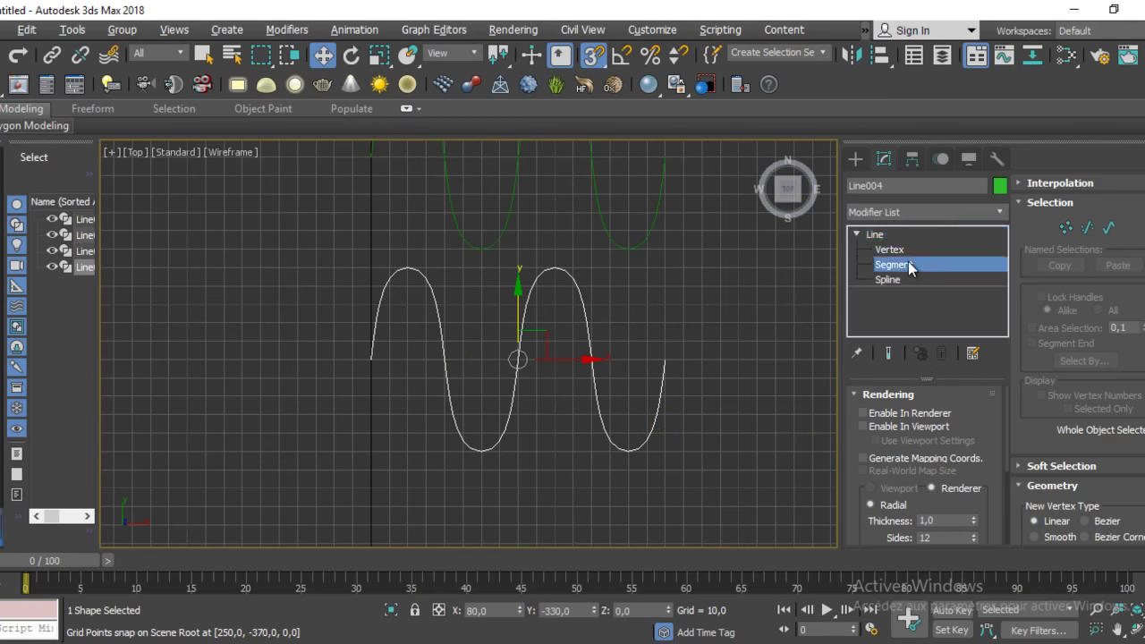
{"action": "middle_click_drag", "start_coordinate": [723, 435], "coordinate": [651, 400]}
{"action": "left_click_drag", "start_coordinate": [685, 438], "coordinate": [430, 234]}
{"action": "left_click_drag", "start_coordinate": [640, 487], "coordinate": [358, 402], "text": "ctrl"}
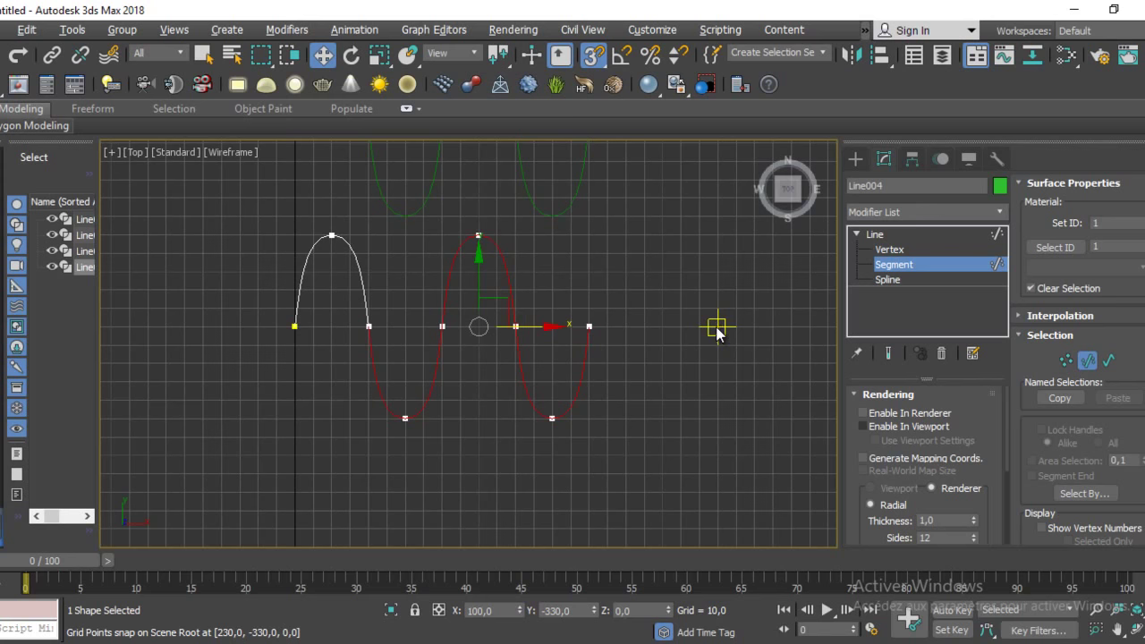
{"action": "key", "text": "Delete"}
{"action": "middle_click_drag", "start_coordinate": [439, 271], "coordinate": [486, 329]}
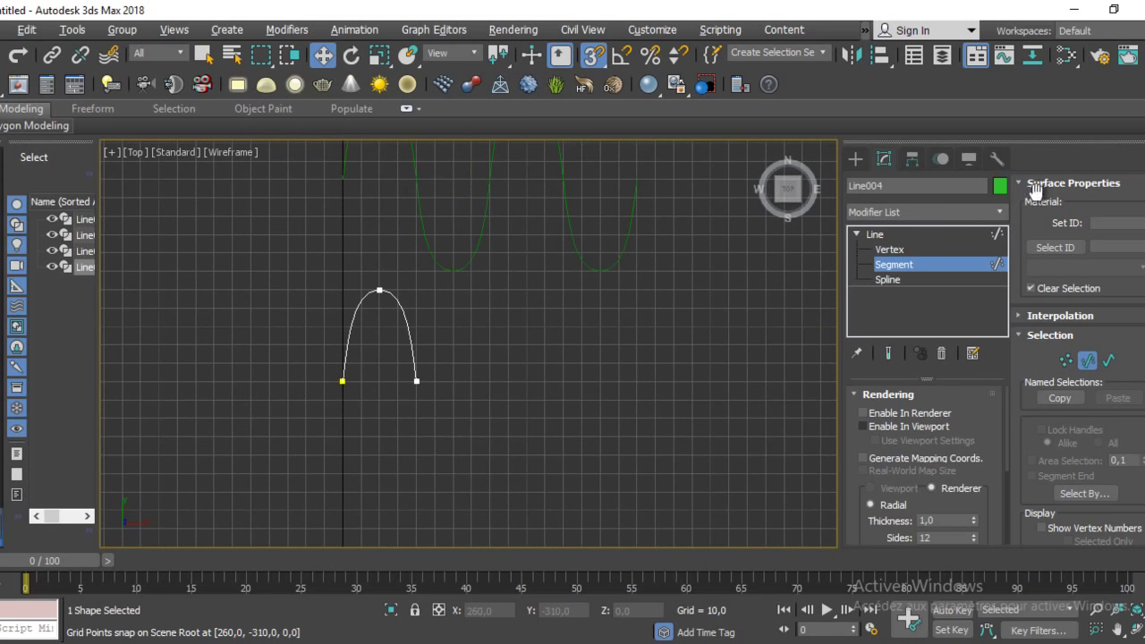
{"action": "left_click_drag", "start_coordinate": [1133, 372], "coordinate": [1117, 162]}
{"action": "left_click_drag", "start_coordinate": [1100, 102], "coordinate": [1086, 31]}
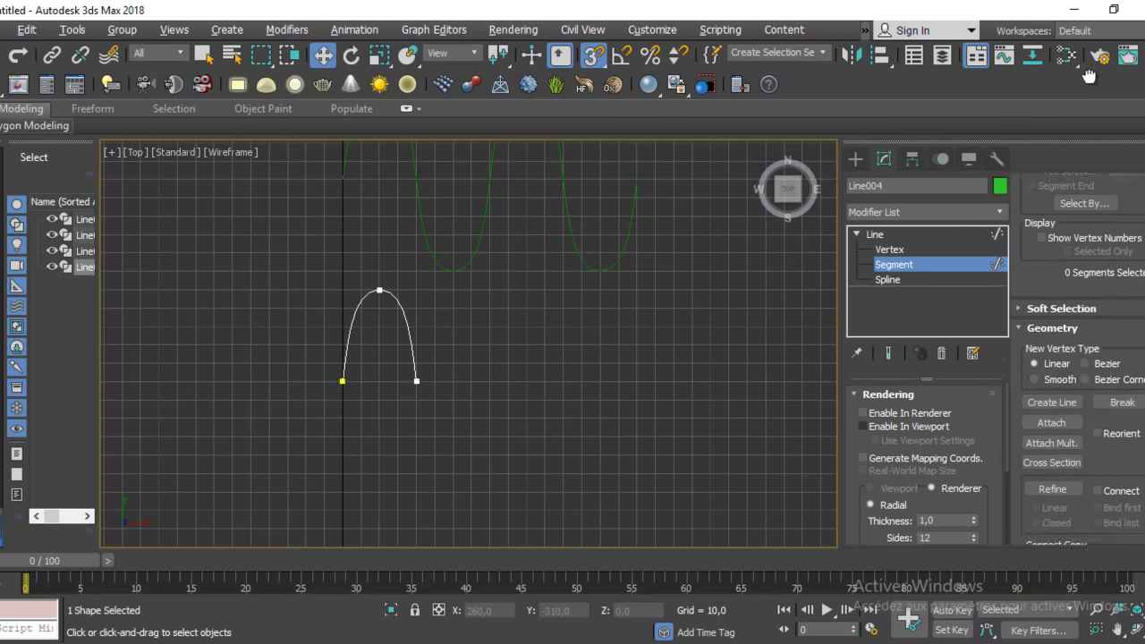
Step: Add a straight peak from the arch's end to Line003's valley point and back to the baseline
{"action": "left_click", "coordinate": [1070, 362]}
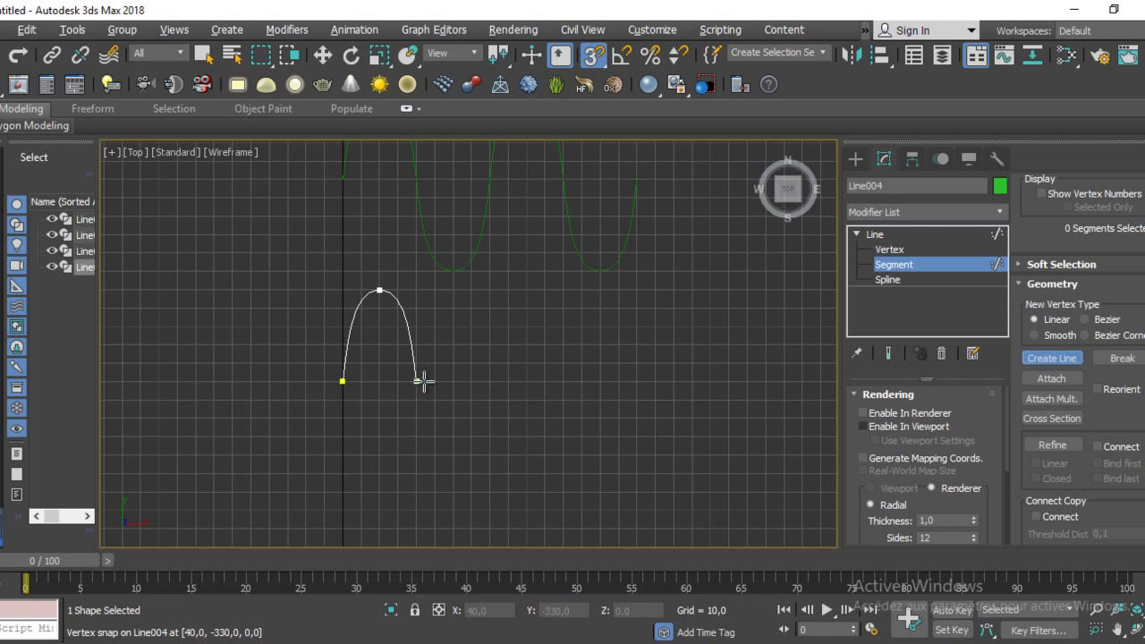
{"action": "left_click", "coordinate": [417, 382]}
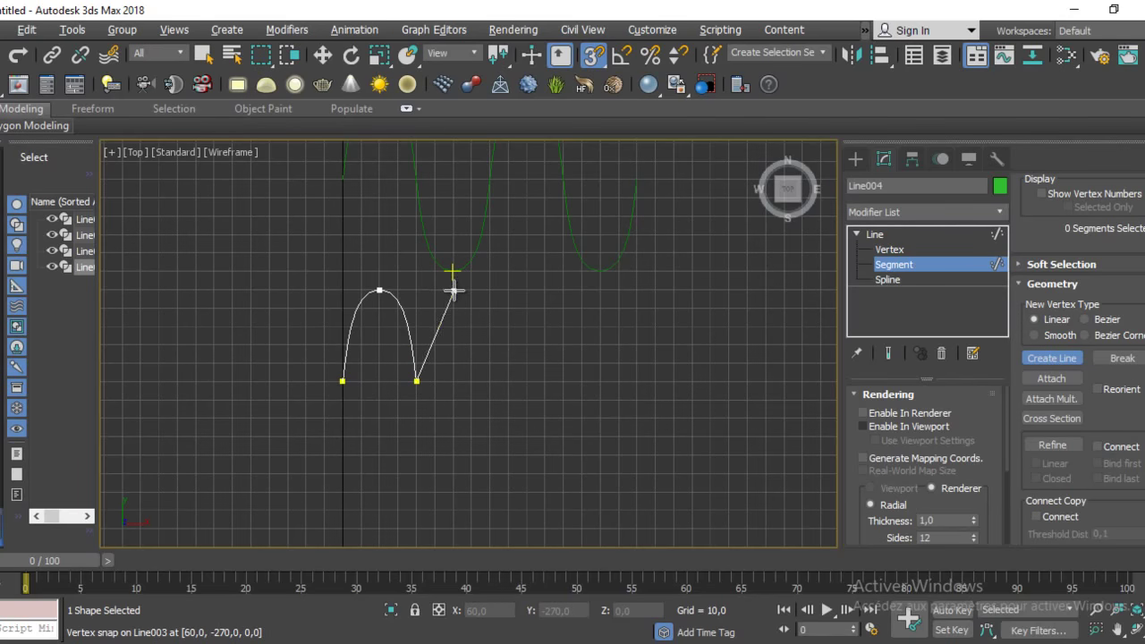
{"action": "left_click", "coordinate": [452, 271]}
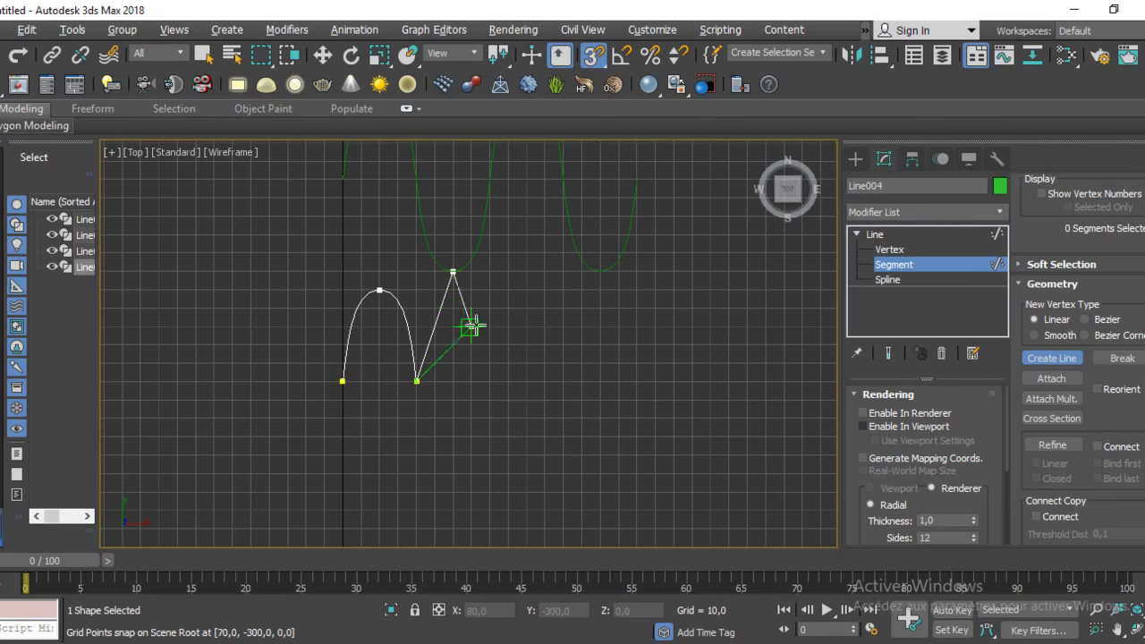
{"action": "left_click", "coordinate": [489, 381]}
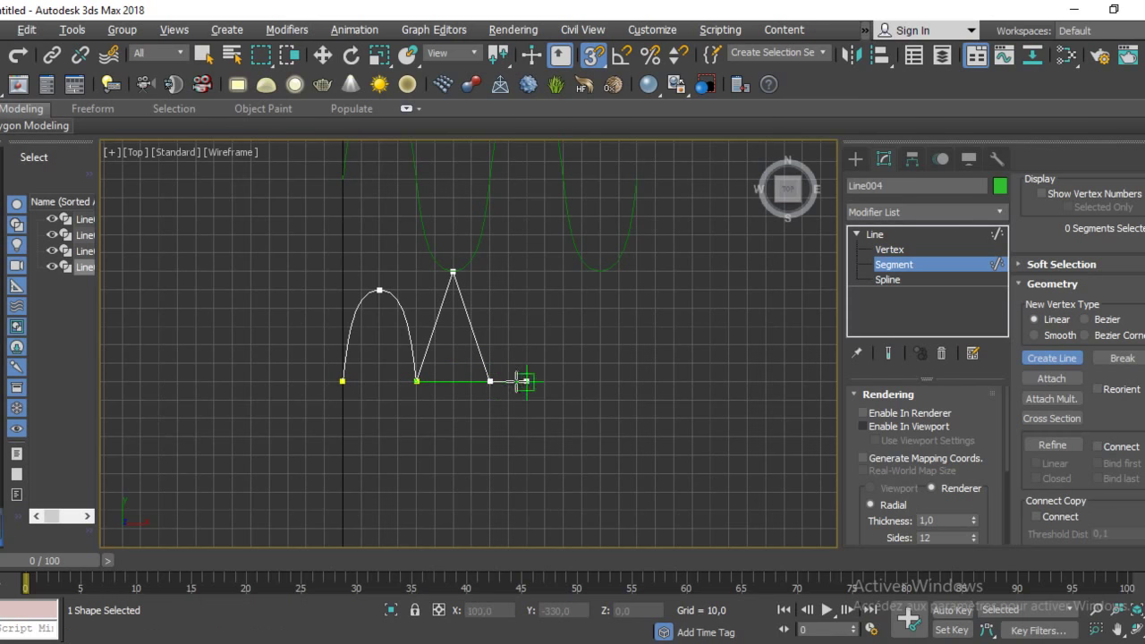
{"action": "right_click", "coordinate": [631, 418]}
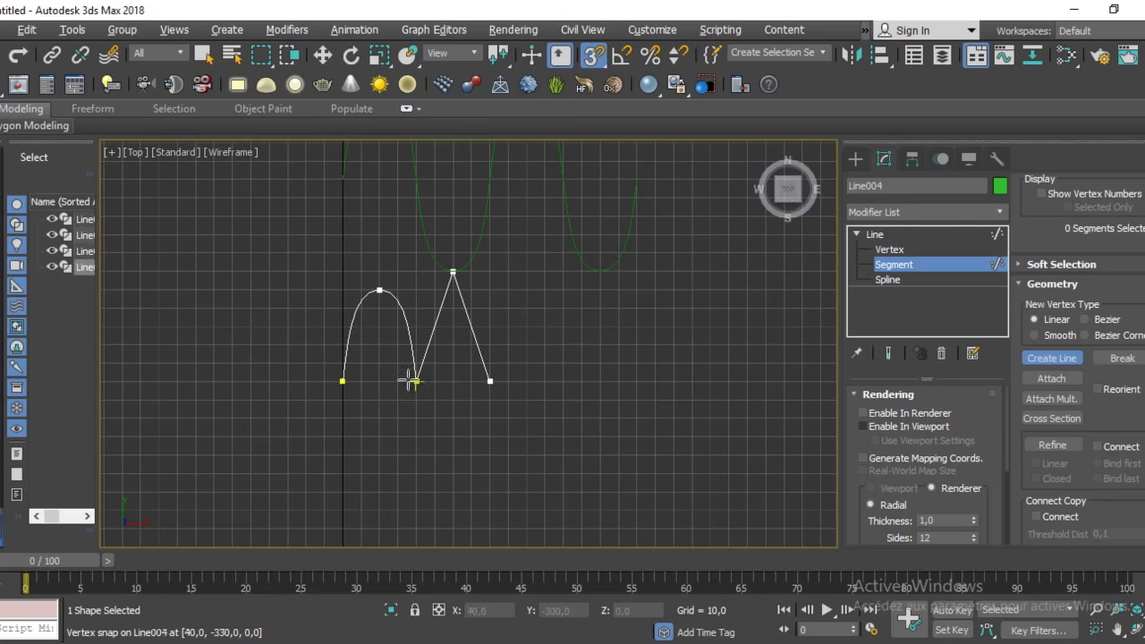
Step: Switch Line004 to Vertex level and cancel the stray line accidentally started
{"action": "key", "text": "1"}
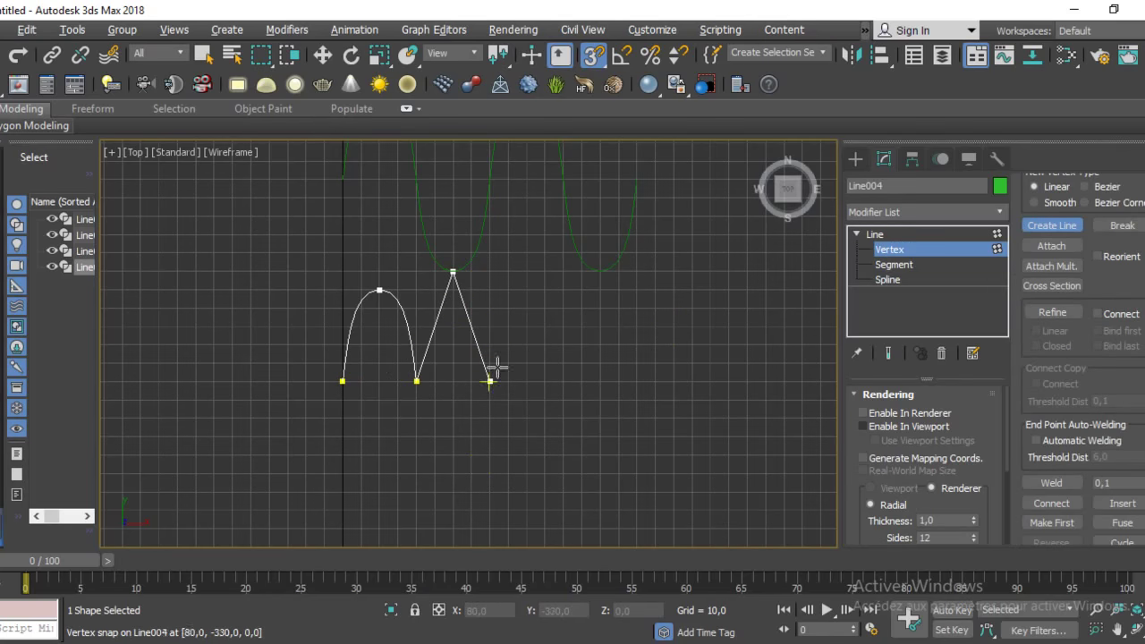
{"action": "left_click", "coordinate": [453, 271]}
{"action": "left_click_drag", "start_coordinate": [452, 268], "coordinate": [453, 217]}
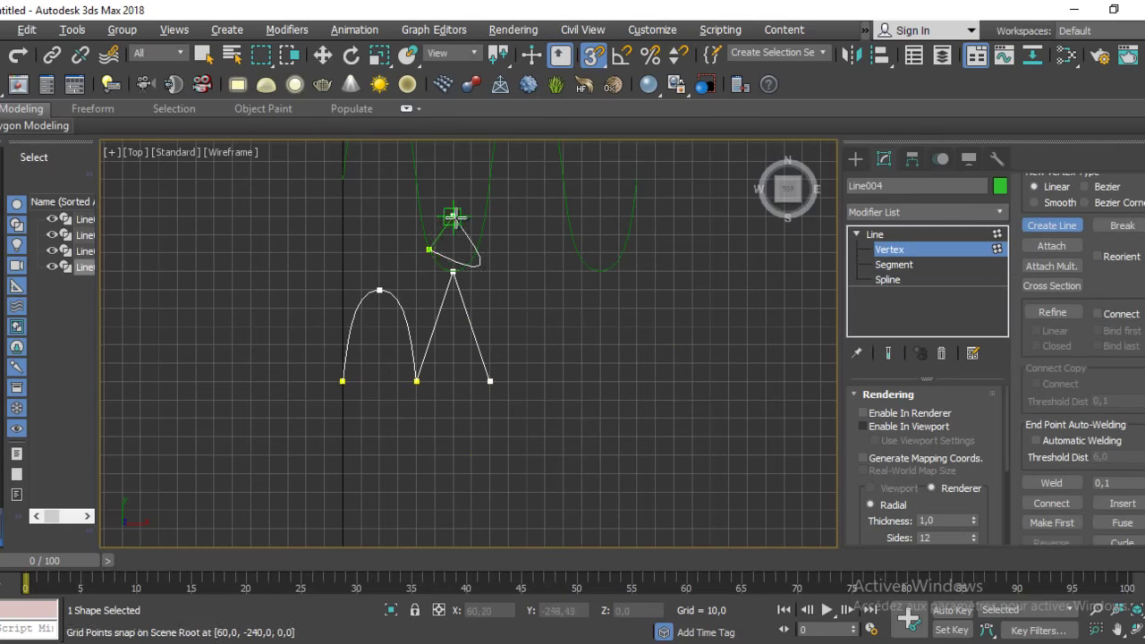
{"action": "right_click", "coordinate": [453, 217]}
{"action": "right_click", "coordinate": [483, 268]}
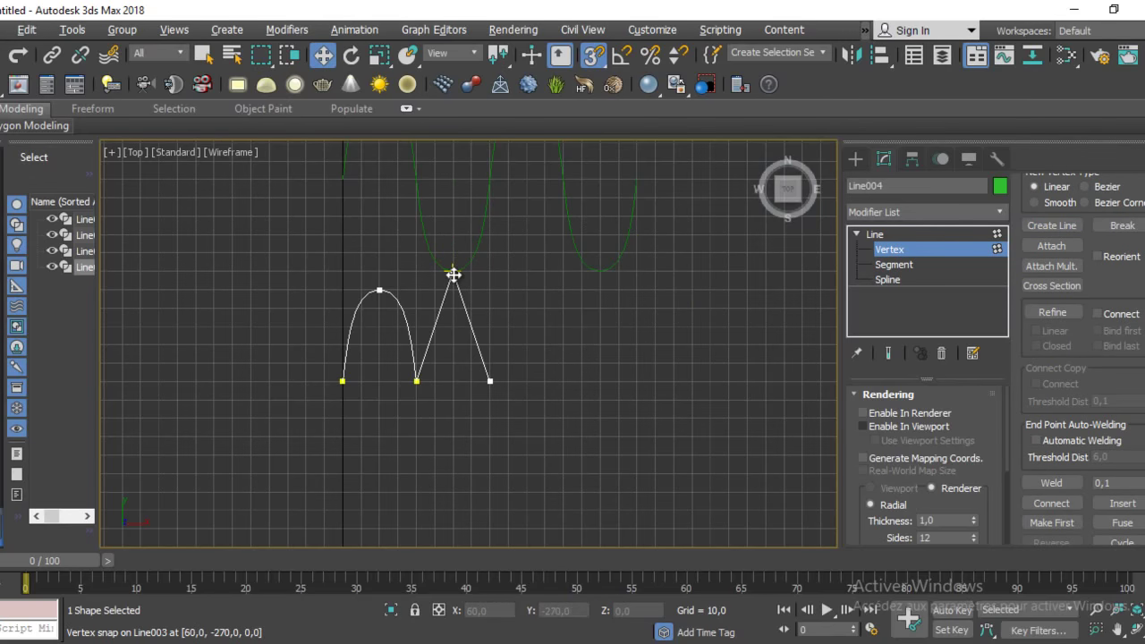
Step: Select the peak vertex and snap it onto the green curve's point
{"action": "left_click", "coordinate": [452, 271]}
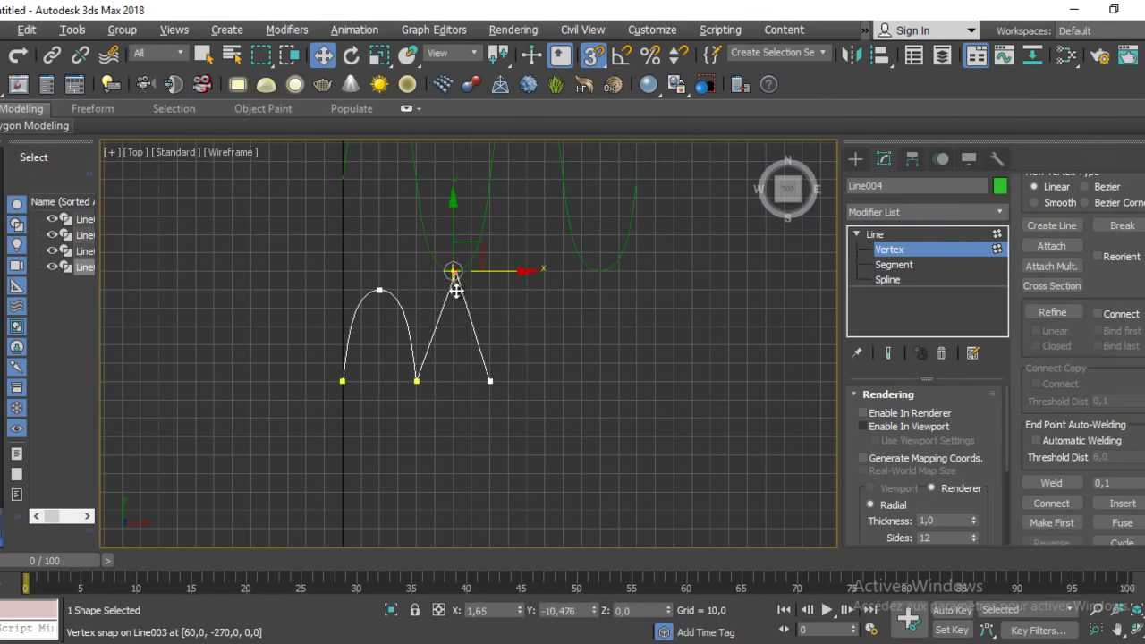
{"action": "left_click_drag", "start_coordinate": [456, 291], "coordinate": [453, 273]}
{"action": "scroll", "coordinate": [544, 214], "scroll_direction": "up", "scroll_amount": 2}
{"action": "mouse_move", "coordinate": [544, 214]}
{"action": "middle_mouse_down"}
{"action": "mouse_move", "coordinate": [547, 248]}
{"action": "mouse_move", "coordinate": [570, 199]}
{"action": "middle_mouse_up"}
Step: Make the peak vertex Bezier and, with snaps off, widen its handle into a rounded arch
{"action": "right_click", "coordinate": [540, 253]}
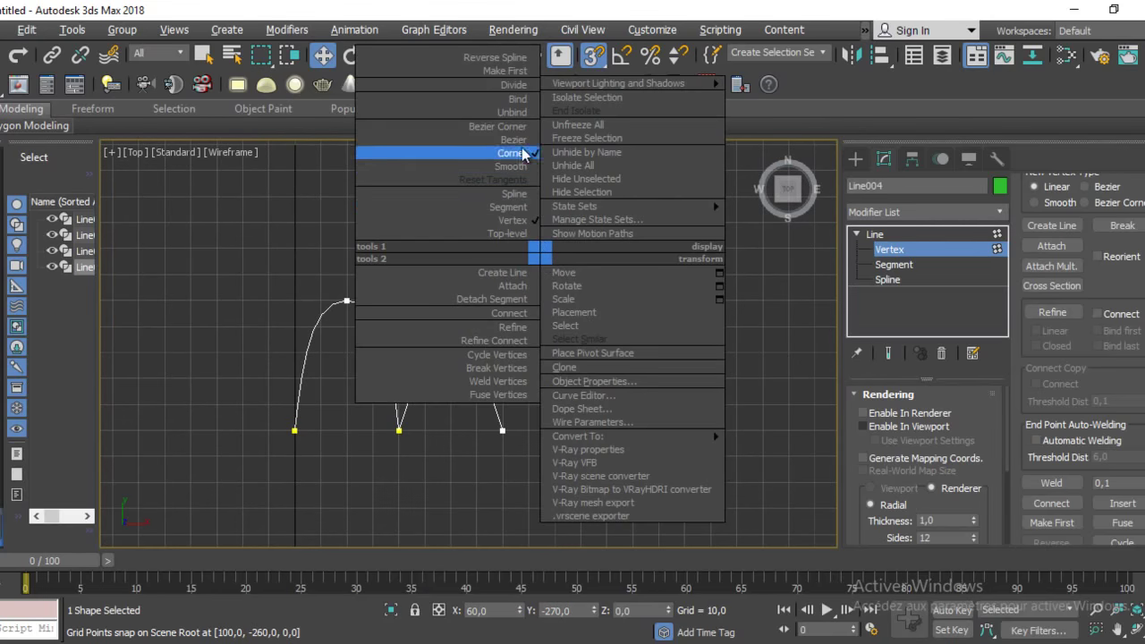
{"action": "left_click", "coordinate": [510, 153]}
{"action": "right_click", "coordinate": [510, 311]}
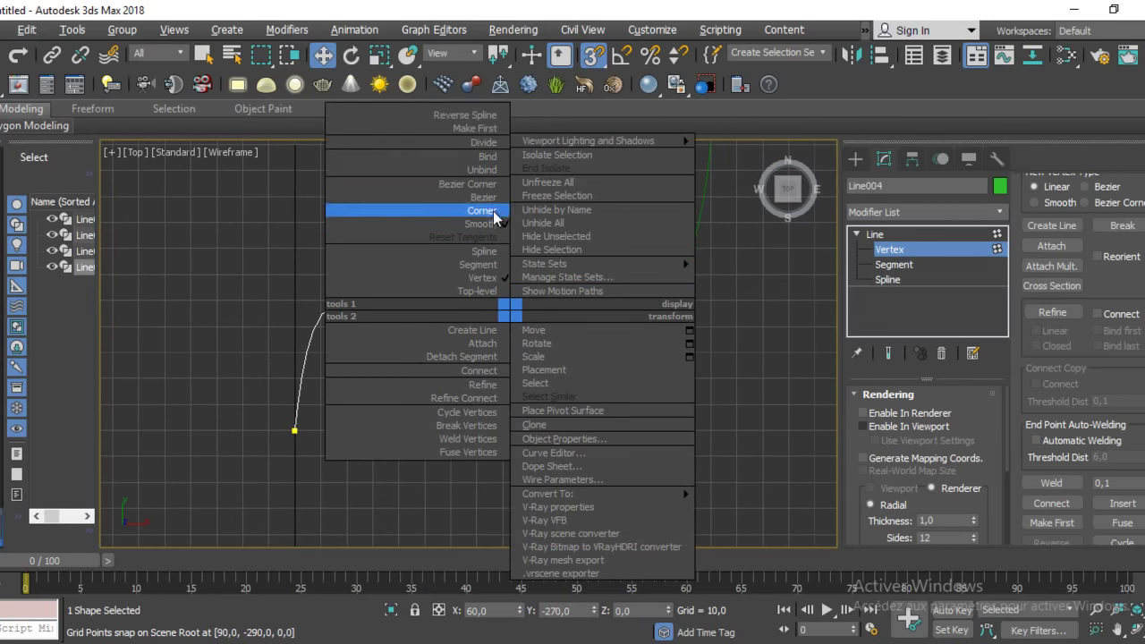
{"action": "left_click", "coordinate": [488, 197]}
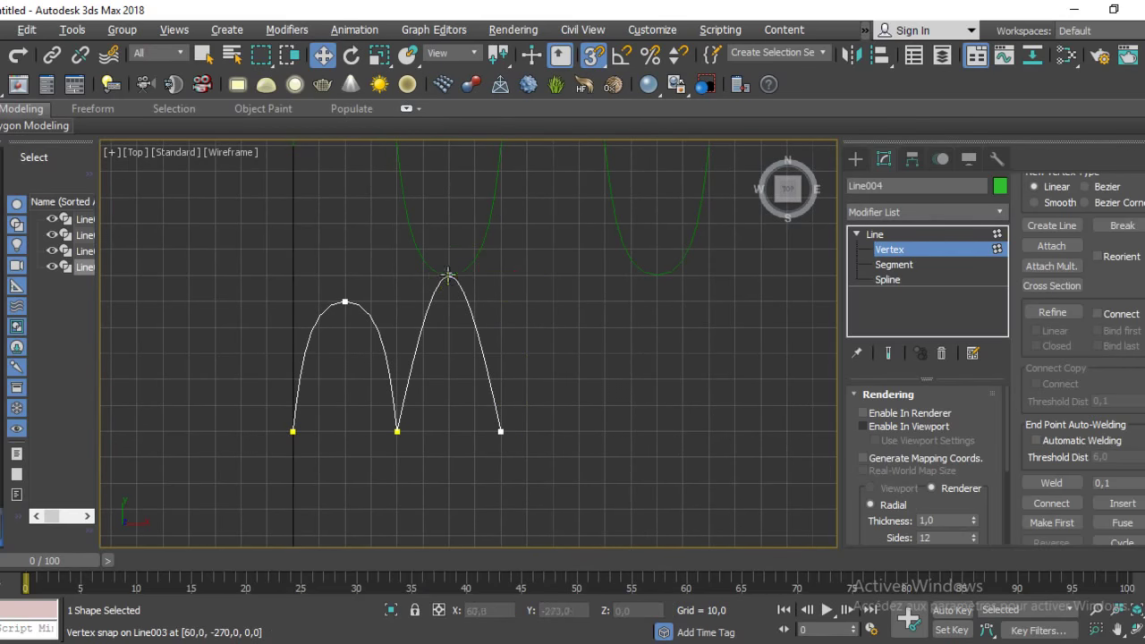
{"action": "key", "text": "s"}
{"action": "left_click_drag", "start_coordinate": [431, 279], "coordinate": [413, 276]}
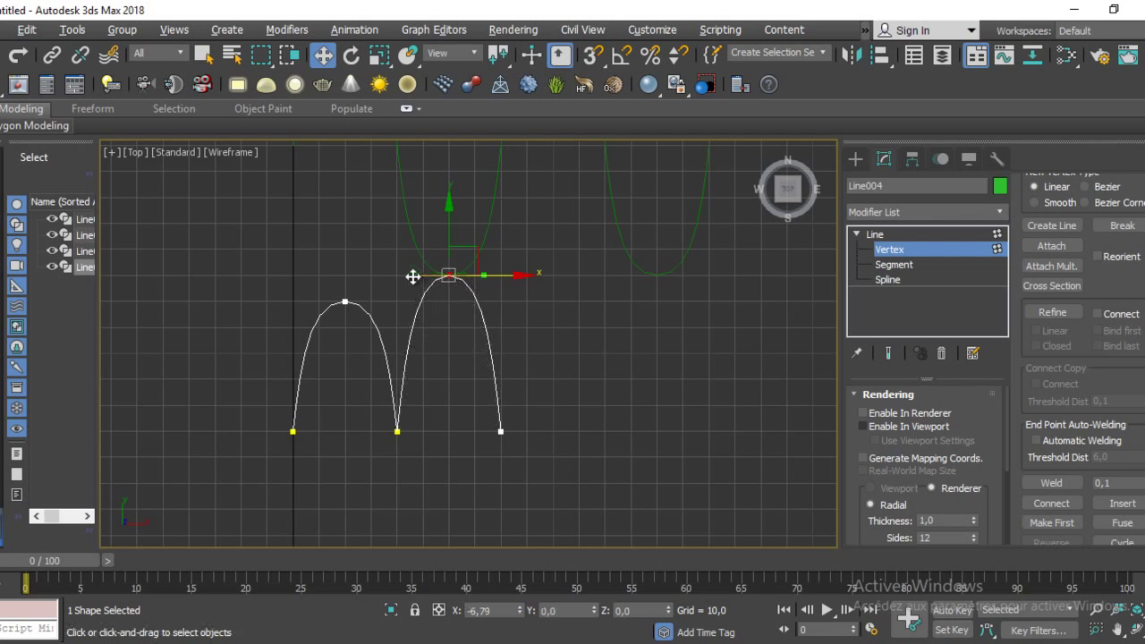
{"action": "middle_click_drag", "start_coordinate": [510, 394], "coordinate": [515, 292]}
{"action": "left_click_drag", "start_coordinate": [370, 307], "coordinate": [416, 343]}
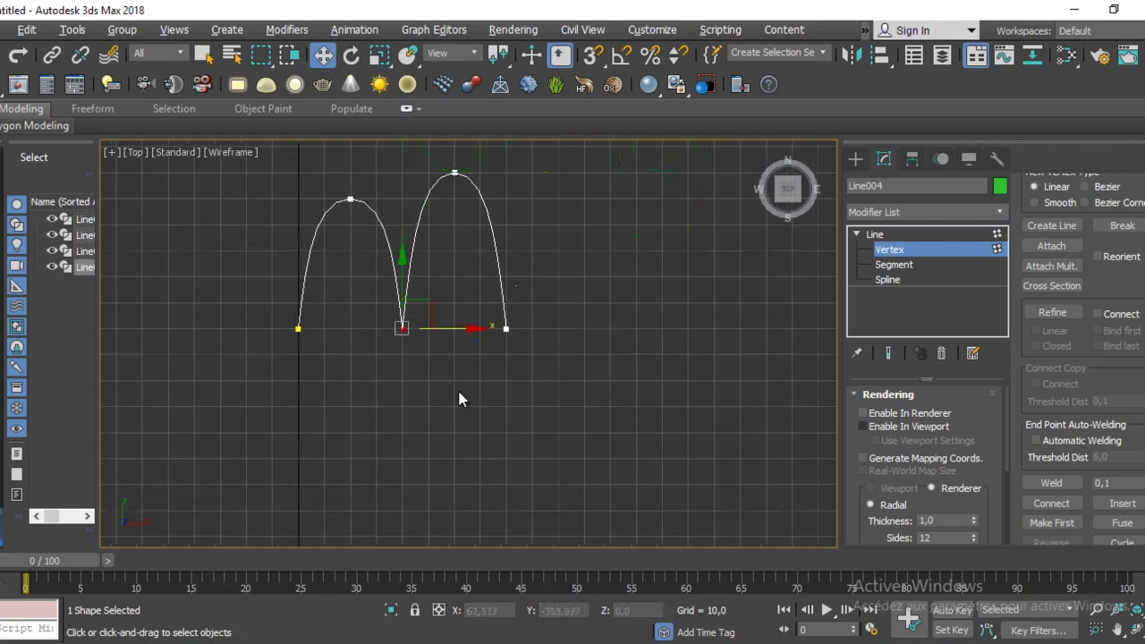
Step: Make the valley vertex a Bezier Corner and pull its tangents to deepen the dip
{"action": "right_click", "coordinate": [399, 336]}
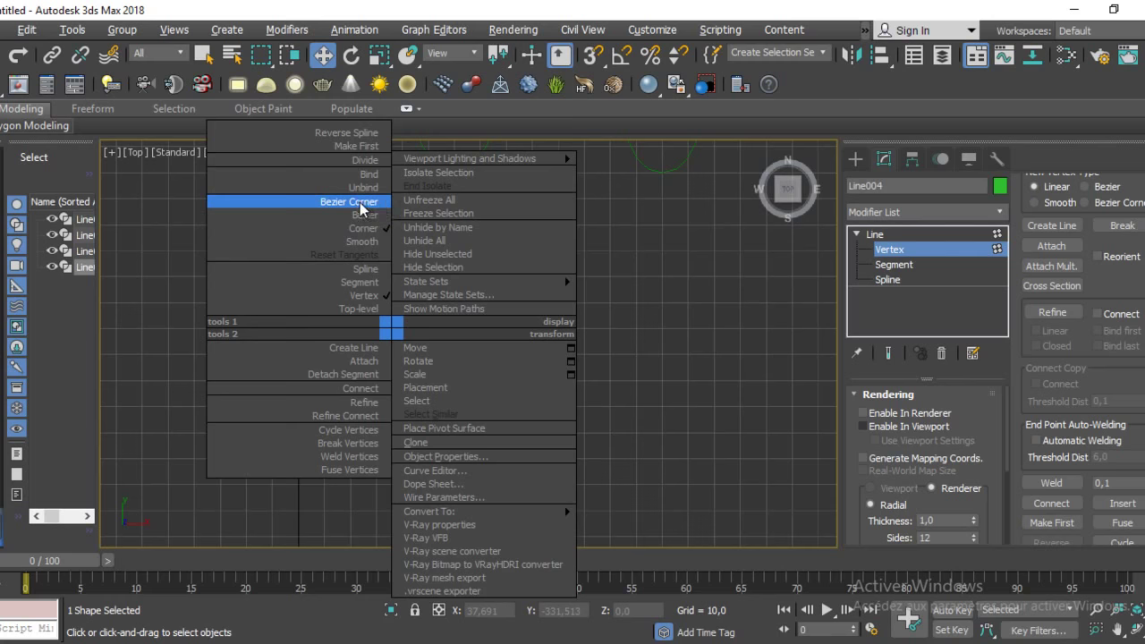
{"action": "left_click", "coordinate": [360, 203]}
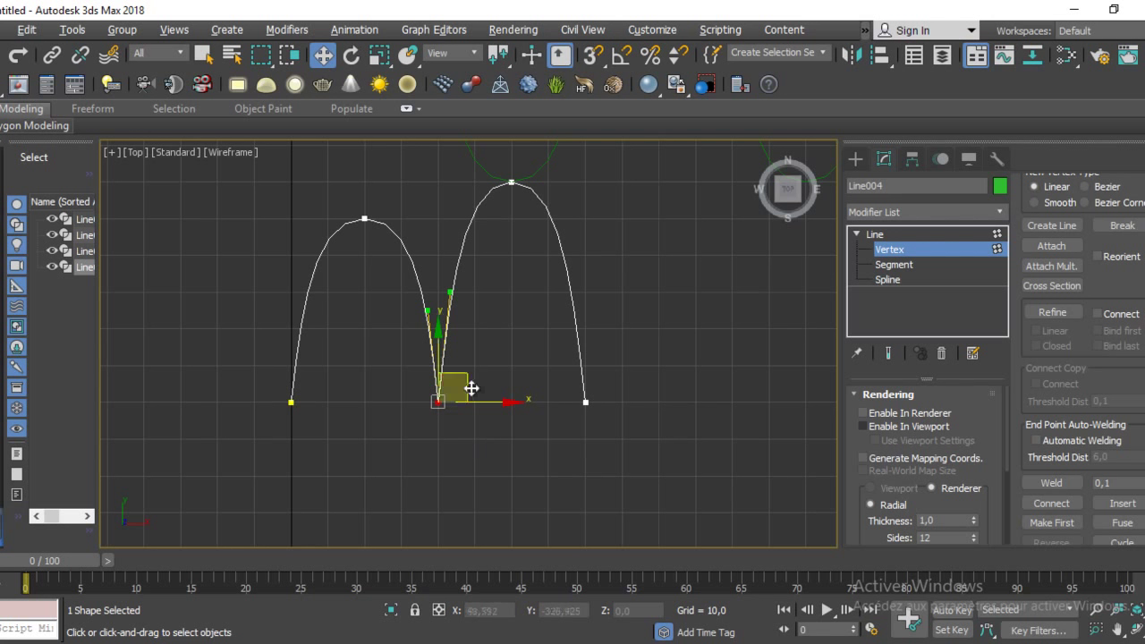
{"action": "mouse_move", "coordinate": [449, 289]}
{"action": "left_mouse_down"}
{"action": "mouse_move", "coordinate": [492, 407]}
{"action": "mouse_move", "coordinate": [524, 402]}
{"action": "left_mouse_up"}
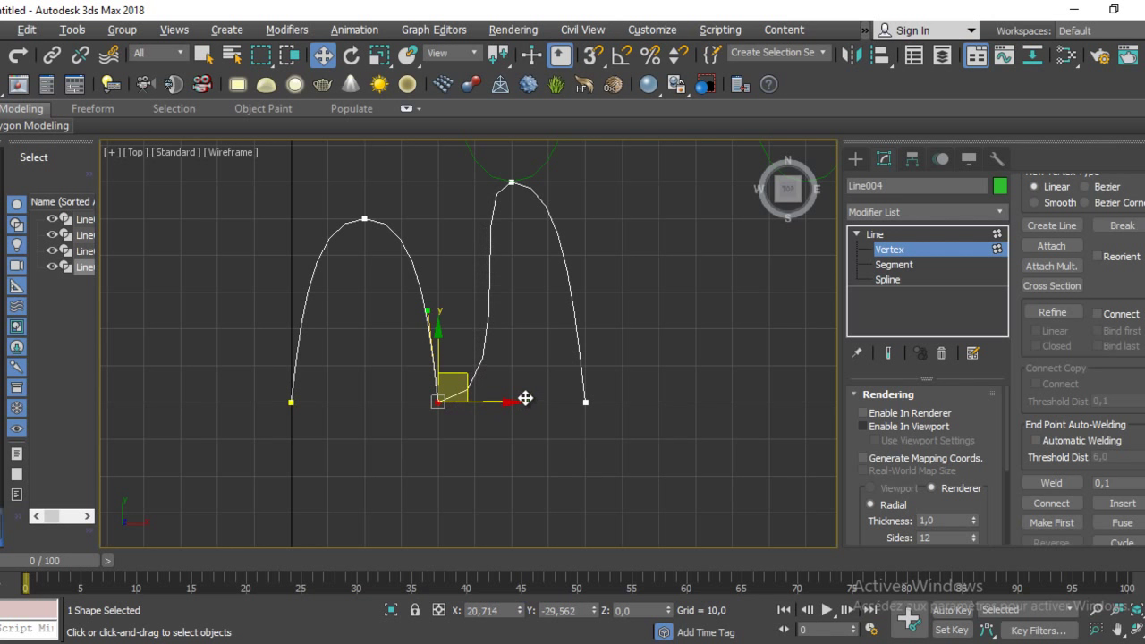
{"action": "left_click", "coordinate": [437, 311]}
{"action": "left_click", "coordinate": [438, 403]}
{"action": "scroll", "coordinate": [497, 443], "scroll_direction": "down", "scroll_amount": 4}
{"action": "scroll", "coordinate": [528, 385], "scroll_direction": "up", "scroll_amount": 3}
{"action": "scroll", "coordinate": [578, 386], "scroll_direction": "up", "scroll_amount": 1}
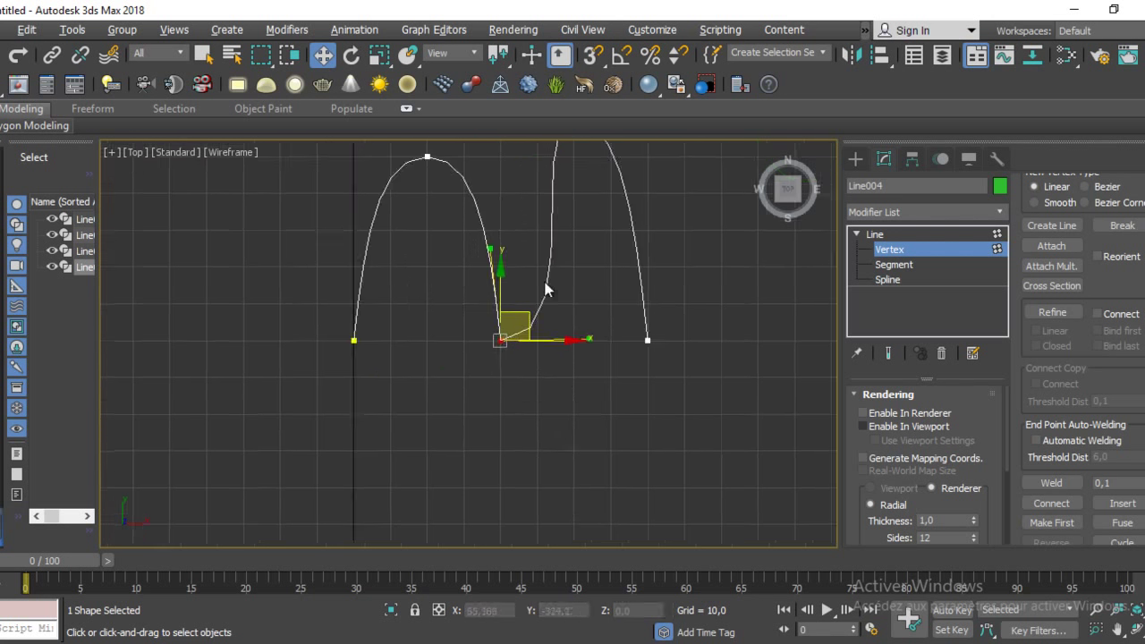
{"action": "left_click_drag", "start_coordinate": [491, 248], "coordinate": [426, 340]}
Step: Reselect the valley vertex and reset it to Corner, then to smooth Bezier
{"action": "middle_click_drag", "start_coordinate": [652, 364], "coordinate": [649, 455]}
{"action": "scroll", "coordinate": [649, 455], "scroll_direction": "down", "scroll_amount": 2}
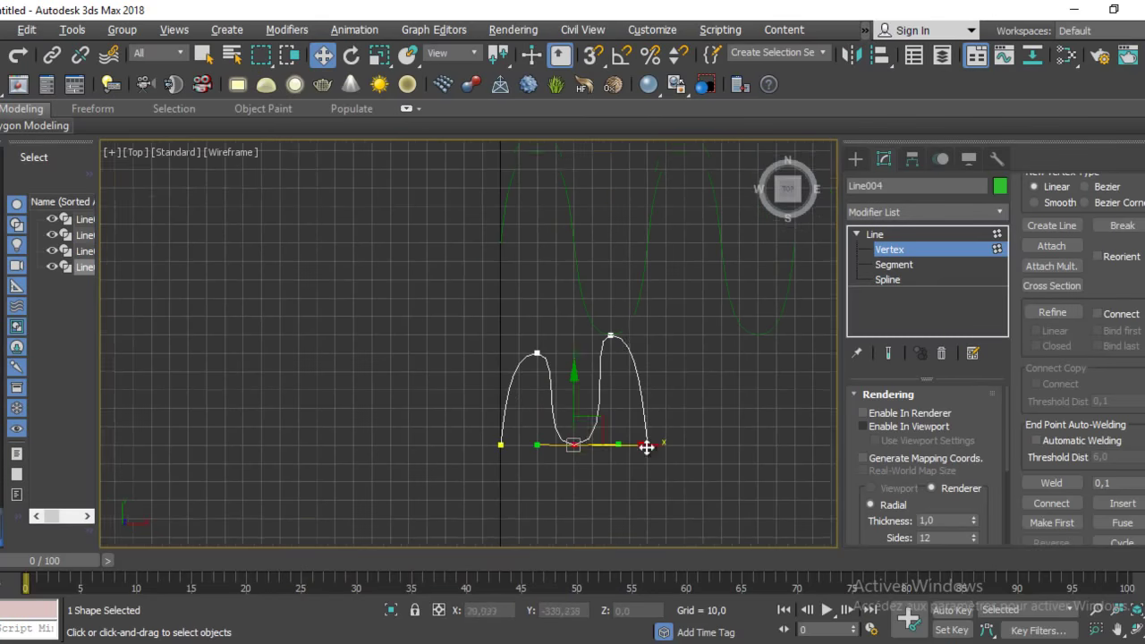
{"action": "scroll", "coordinate": [558, 322], "scroll_direction": "up", "scroll_amount": 2}
{"action": "left_click", "coordinate": [430, 459]}
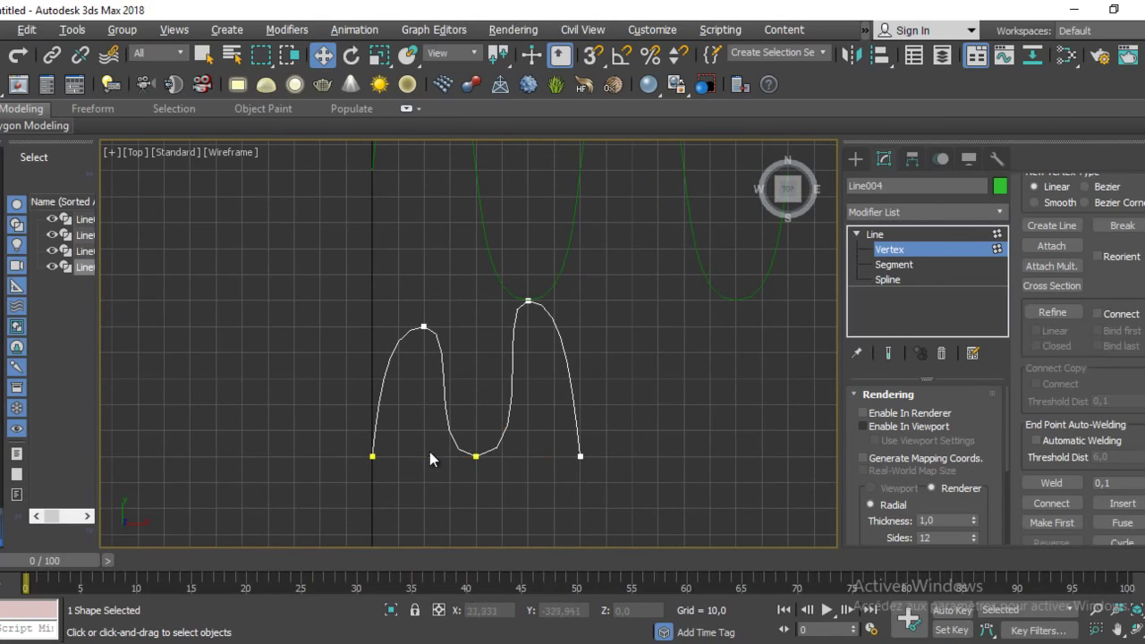
{"action": "left_click", "coordinate": [477, 457]}
{"action": "right_click", "coordinate": [503, 365]}
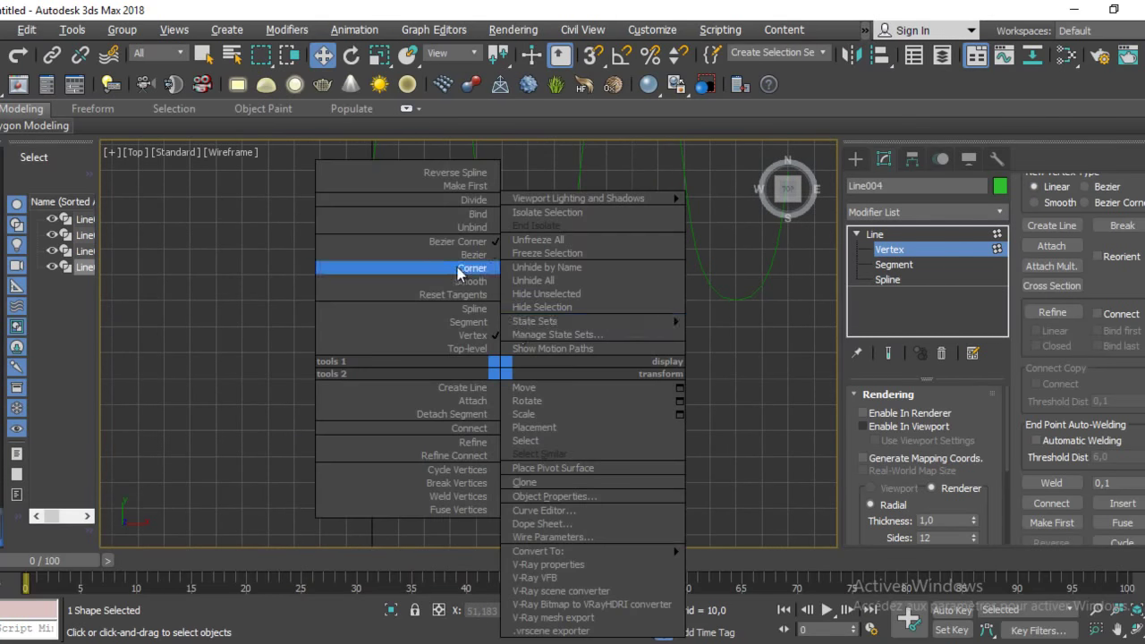
{"action": "left_click", "coordinate": [465, 266]}
{"action": "right_click", "coordinate": [510, 303]}
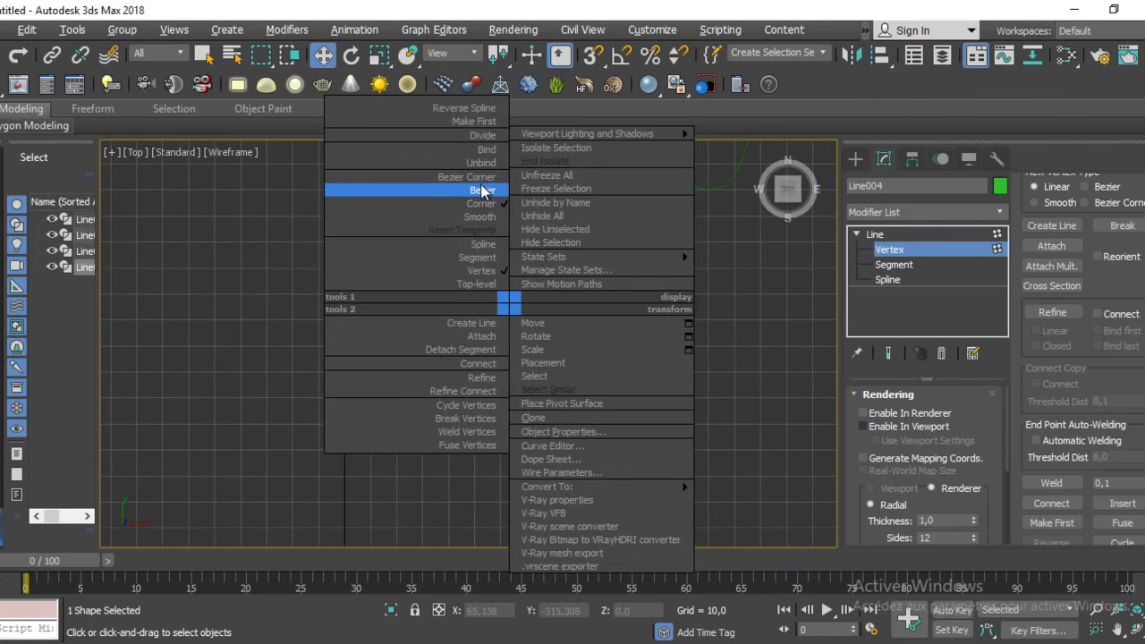
{"action": "left_click", "coordinate": [486, 195]}
Step: Set the valley vertex back to Bezier Corner for a pointed junction
{"action": "left_click_drag", "start_coordinate": [487, 378], "coordinate": [486, 401]}
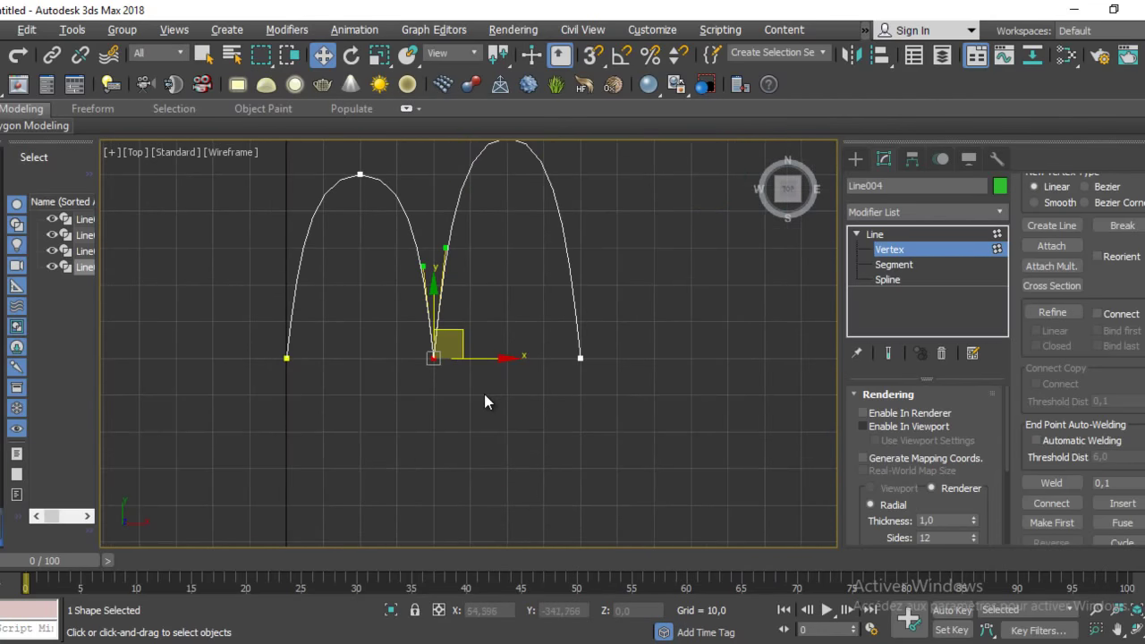
{"action": "right_click", "coordinate": [462, 304]}
{"action": "left_click", "coordinate": [446, 192]}
{"action": "right_click", "coordinate": [462, 374]}
{"action": "left_click", "coordinate": [439, 255]}
{"action": "middle_click_drag", "start_coordinate": [464, 354], "coordinate": [456, 429]}
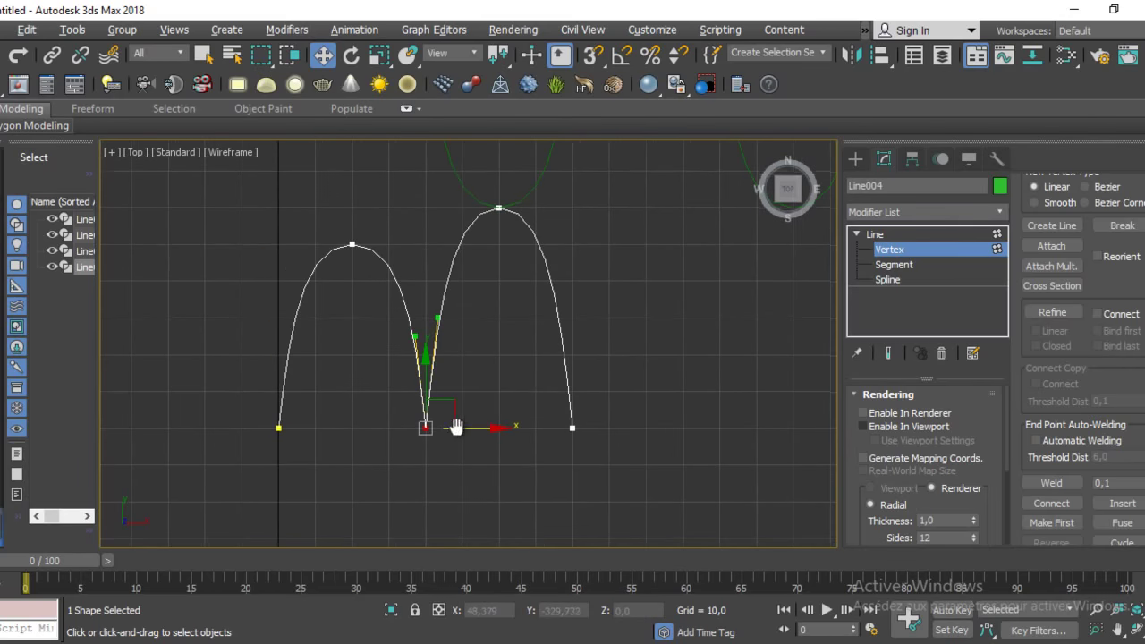